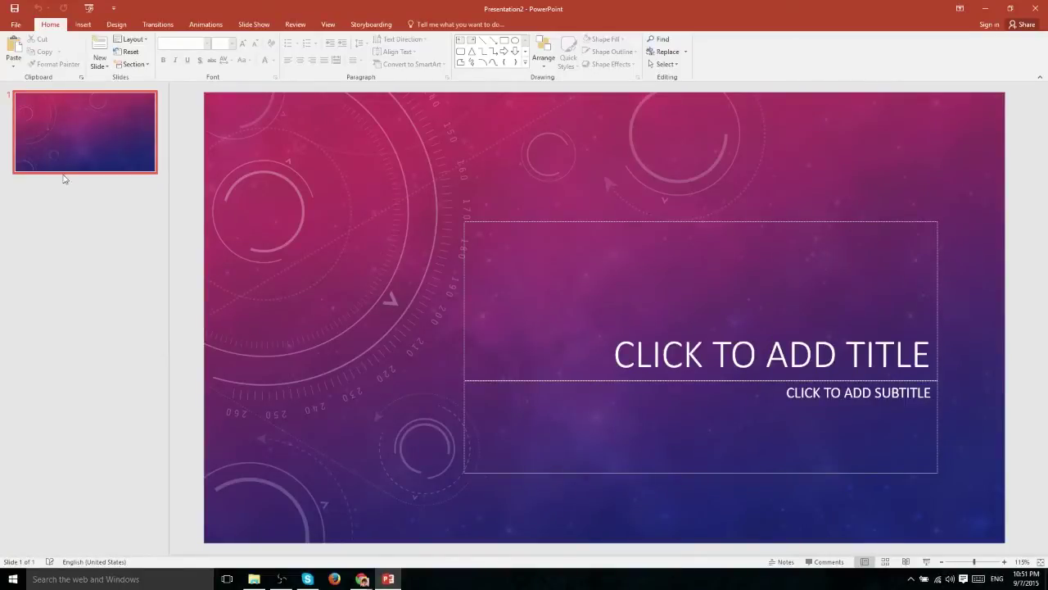
Add a second, title-and-content slide after slide 1 from the thumbnail pane's context menu
click(91, 220)
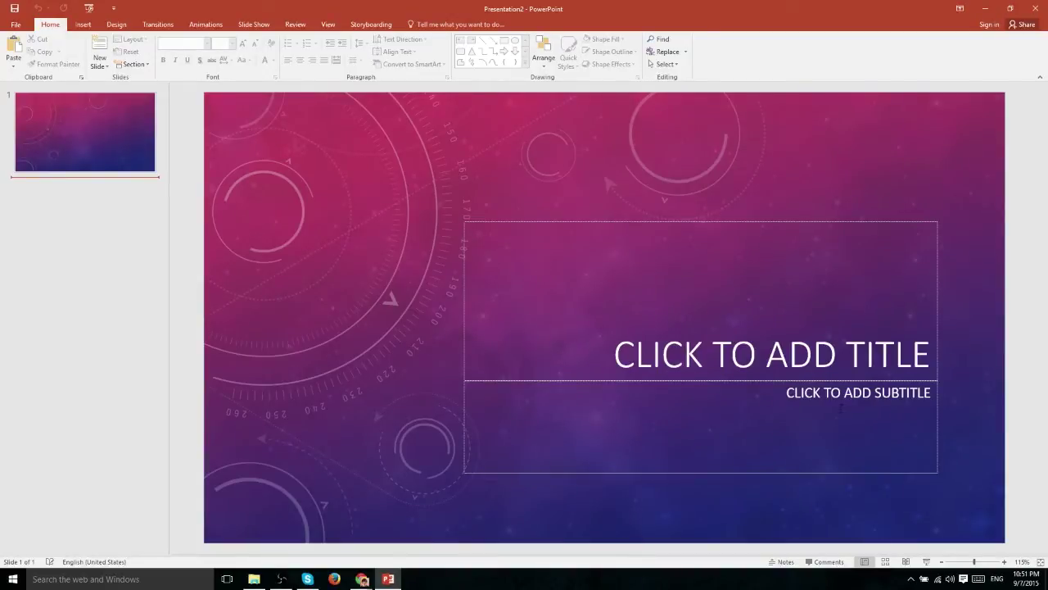
right_click(125, 238)
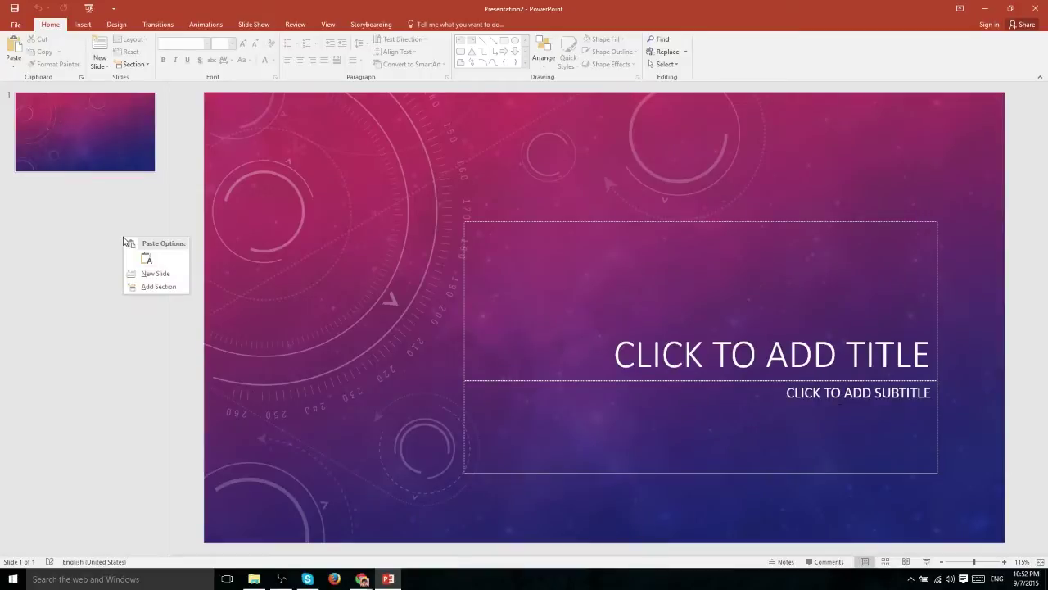
click(160, 279)
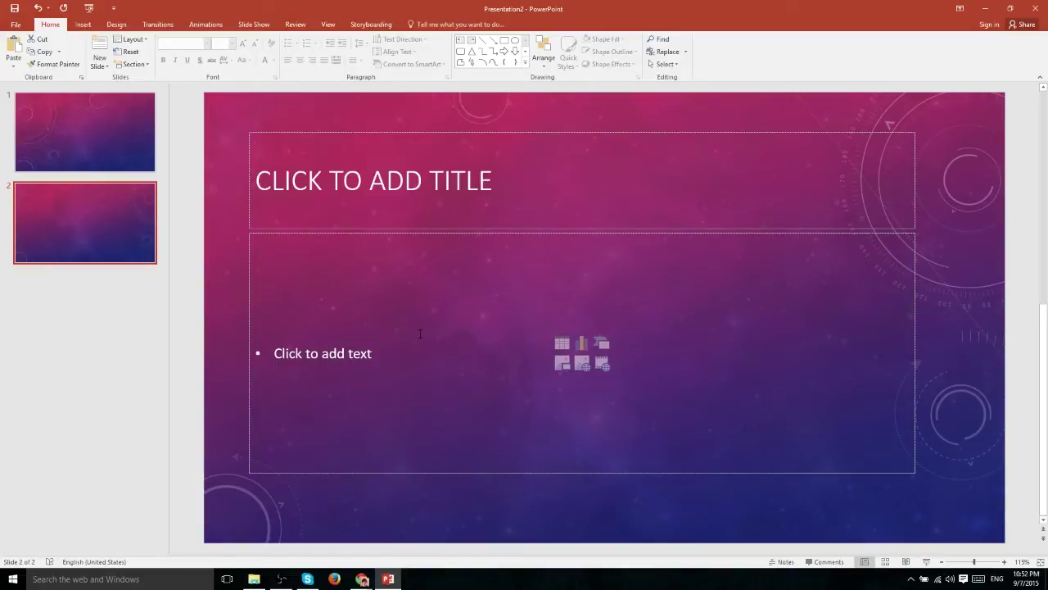
click(83, 151)
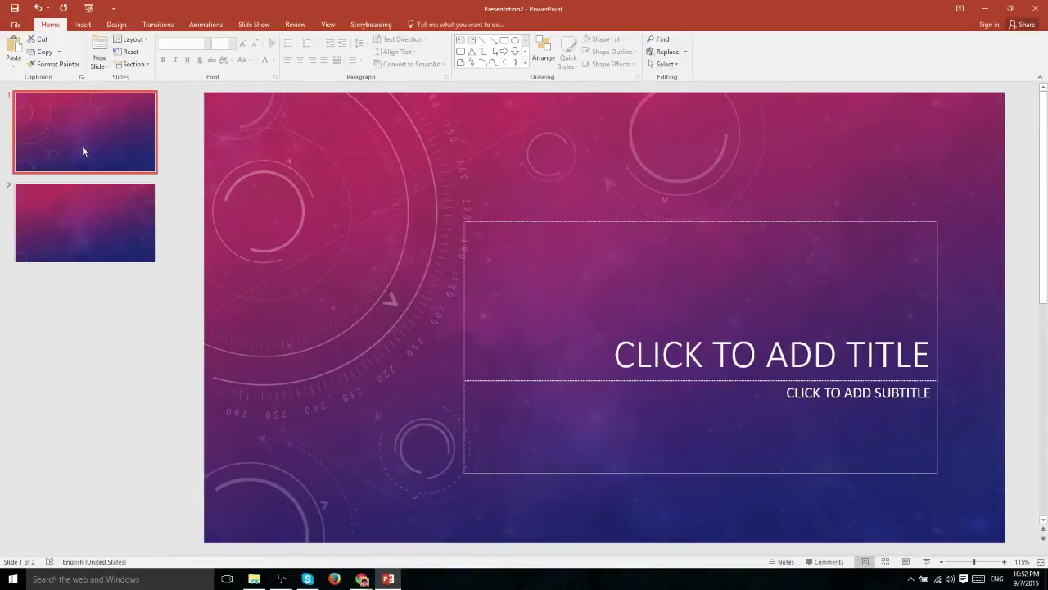
click(94, 199)
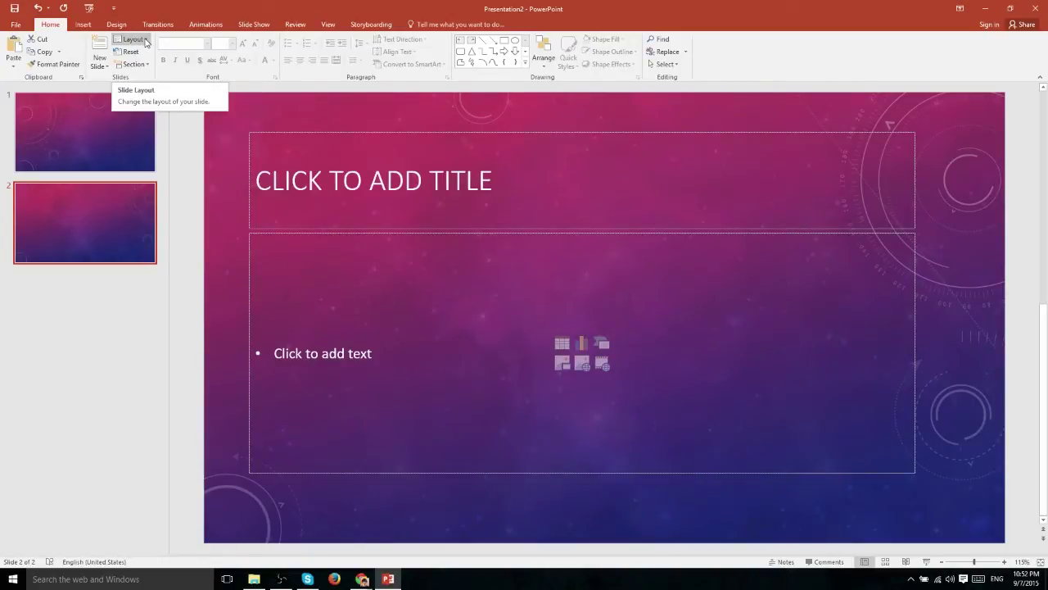
Switch slide 2 to the Section Header layout from the Home Layout gallery
click(146, 42)
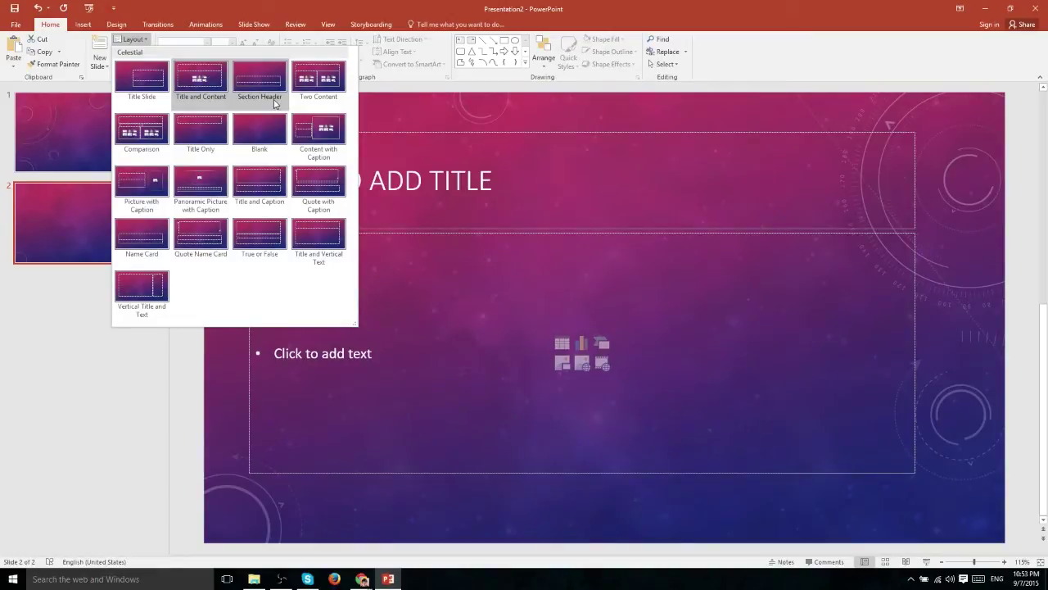
click(273, 99)
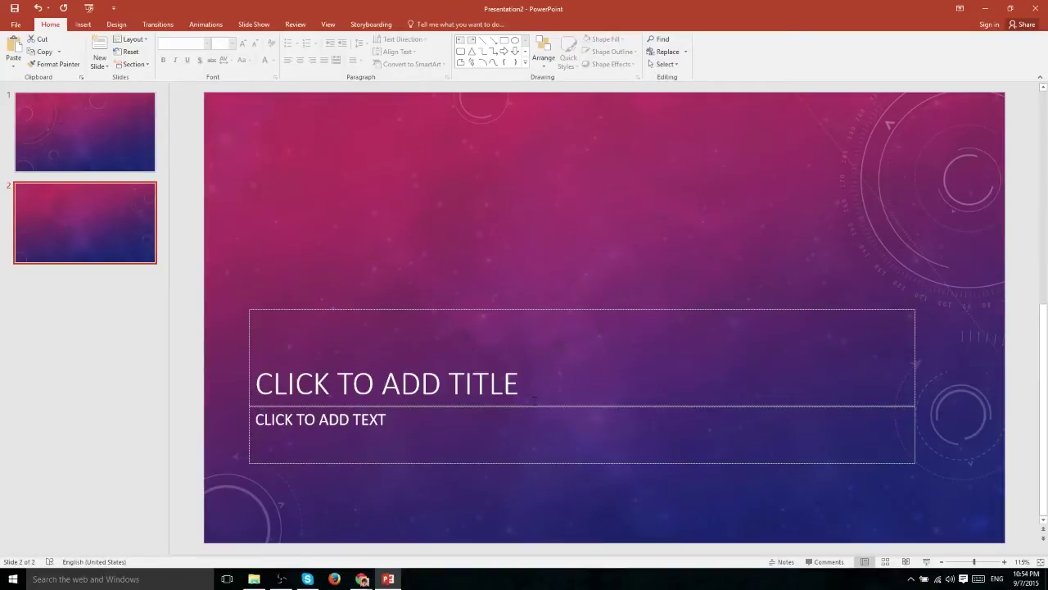
Title slide 2 'CHAPTER 1' and put '7 LUCKY STREAK' in the text placeholder below
click(332, 383)
text(CHAPTER 1)
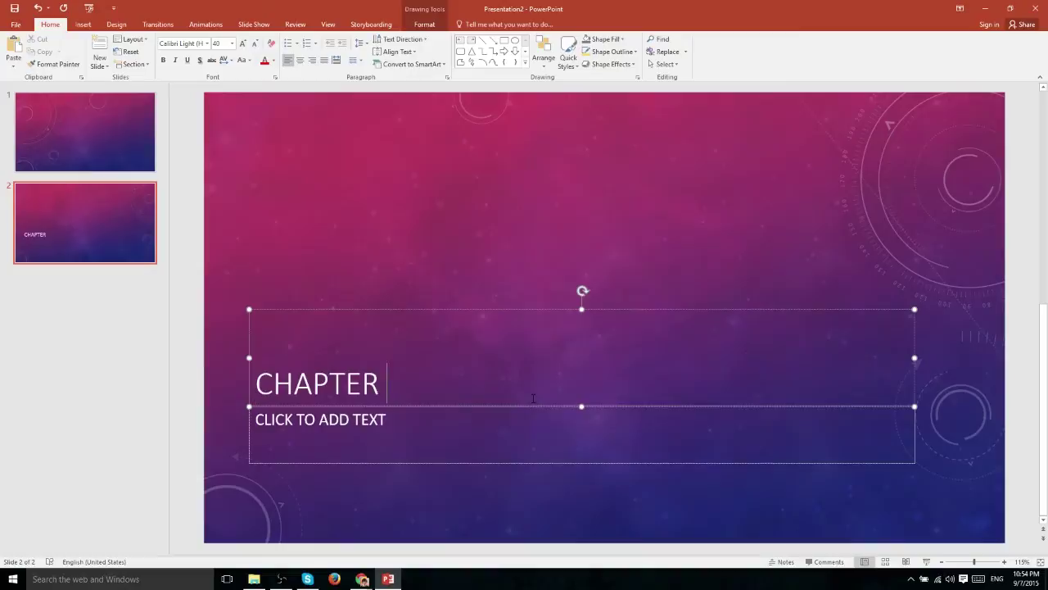
click(422, 445)
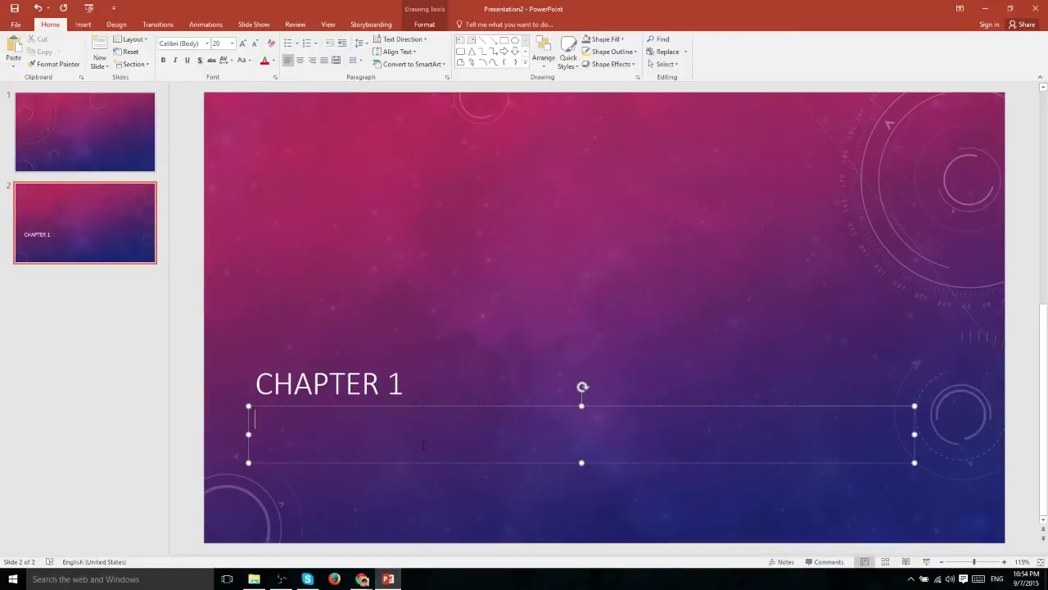
text(7 LUCKY STREAK)
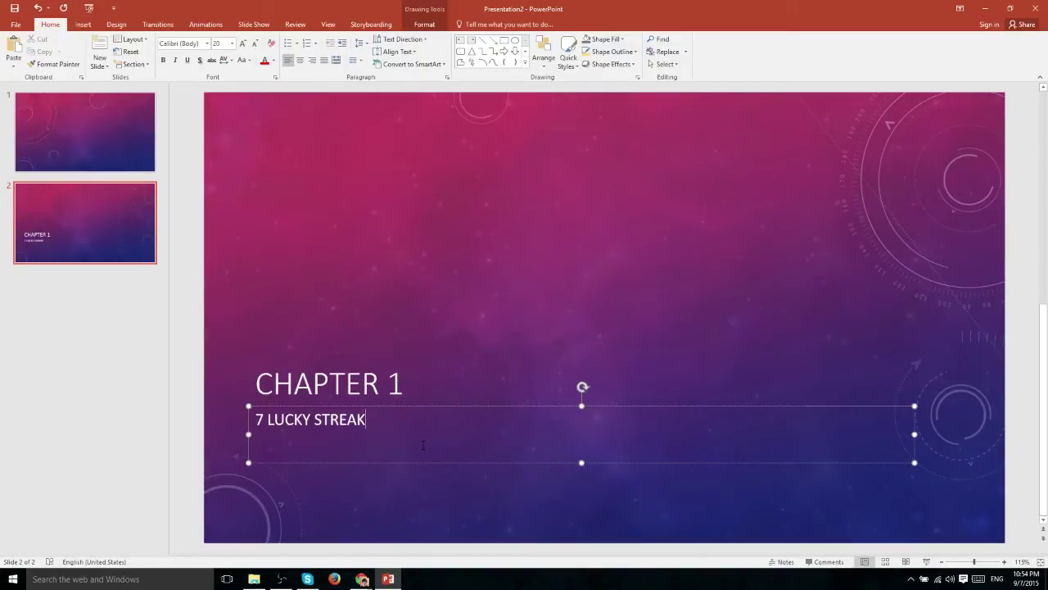
Add slides 3 and 4 after slide 2 from the thumbnail pane's context menu
right_click(88, 320)
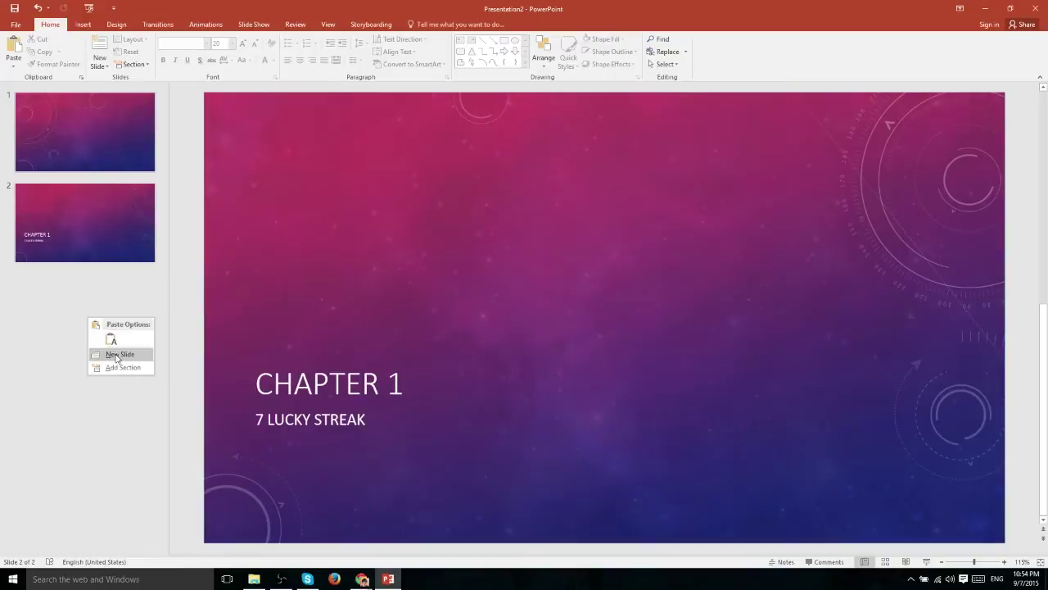
click(113, 356)
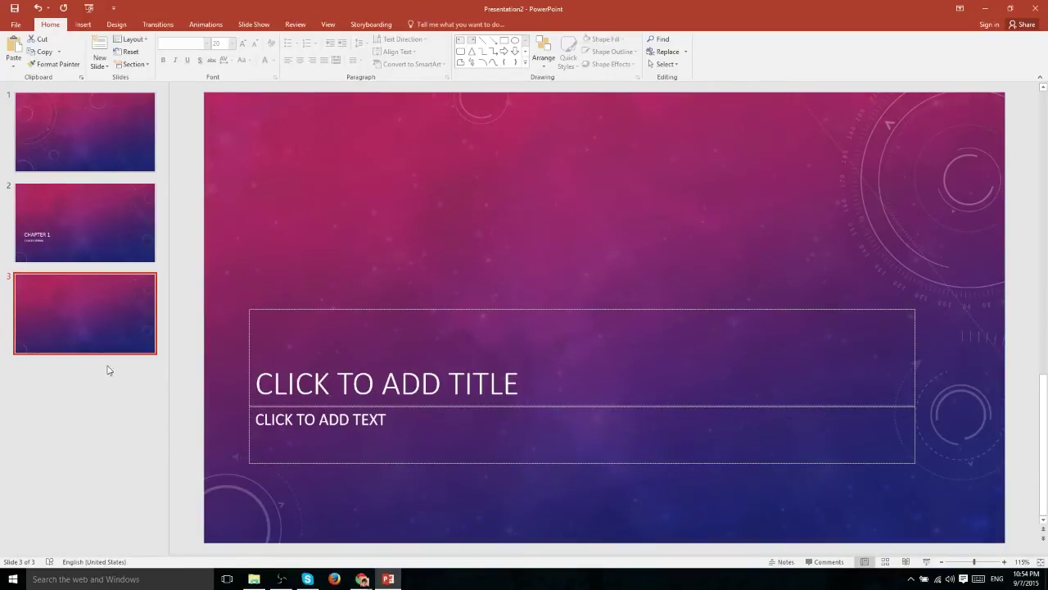
right_click(108, 366)
click(132, 407)
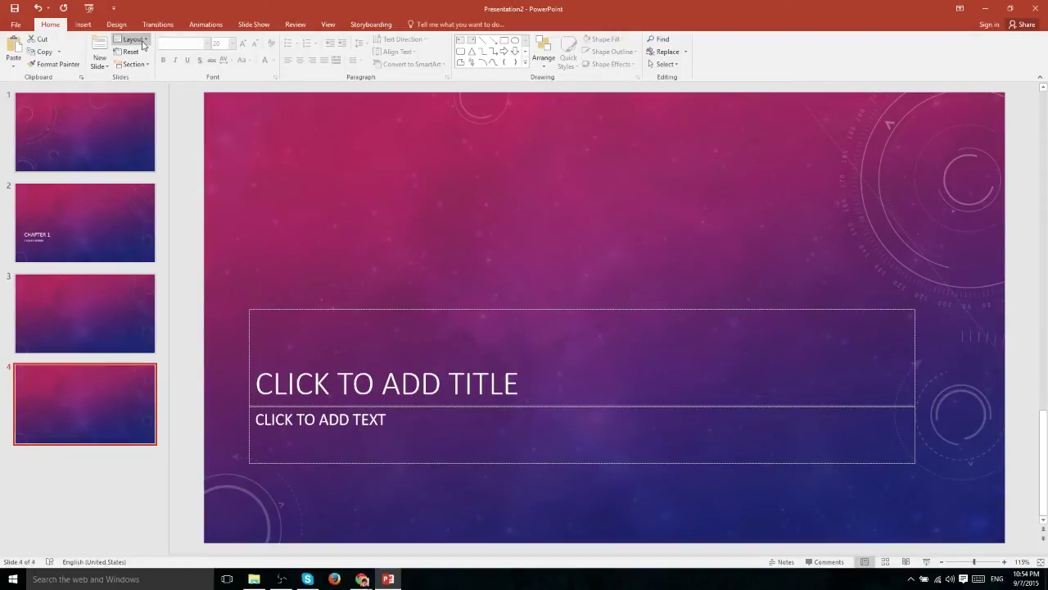
Keep slide 4 as a Section Header titled 'CHAPTER 2', then insert slide 5 with Ctrl+M
click(131, 39)
click(259, 84)
click(385, 383)
text(CHAPTER)
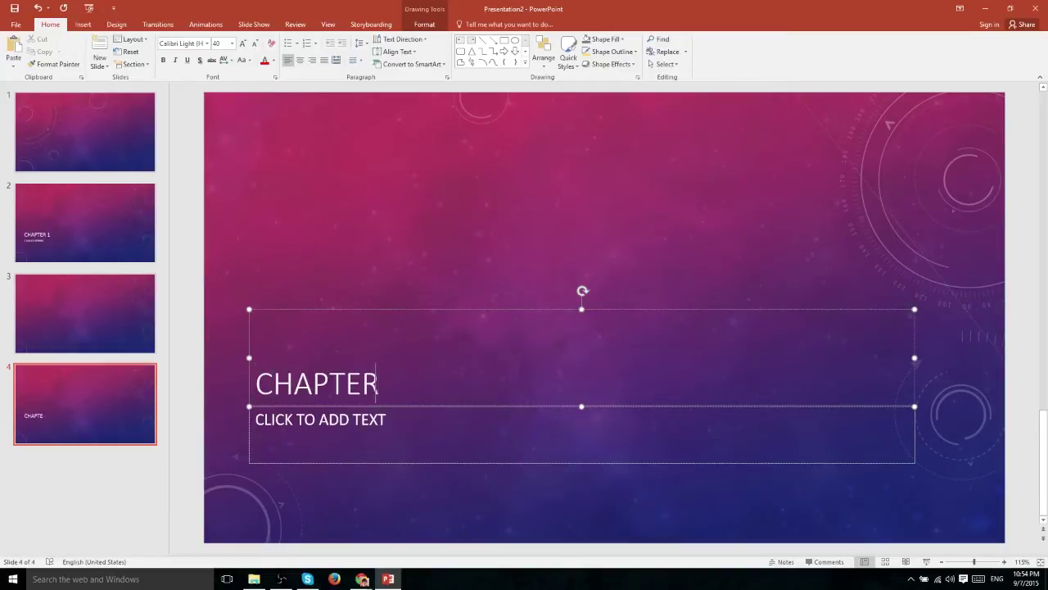
text( 2)
key(ctrl+m)
click(131, 40)
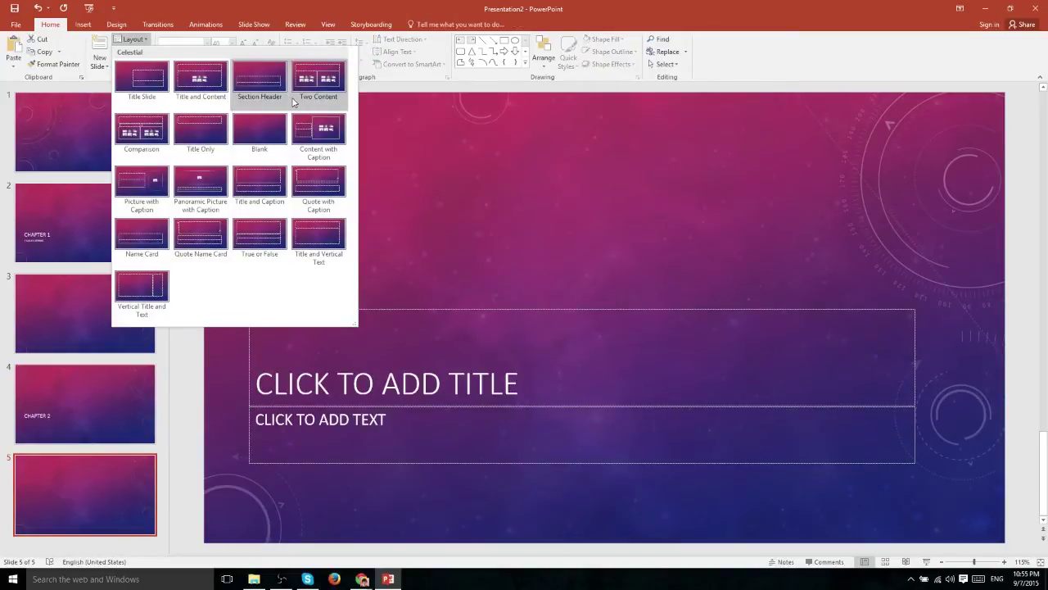
Apply the Two Content layout to slide 5, then insert slide 6 with Ctrl+M
click(340, 105)
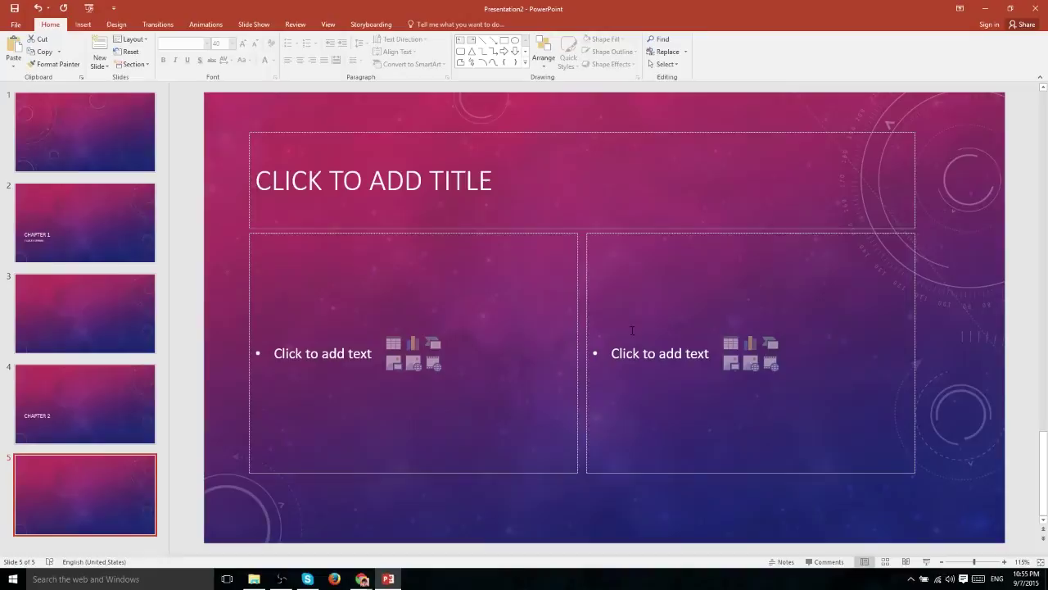
key(ctrl+m)
click(133, 39)
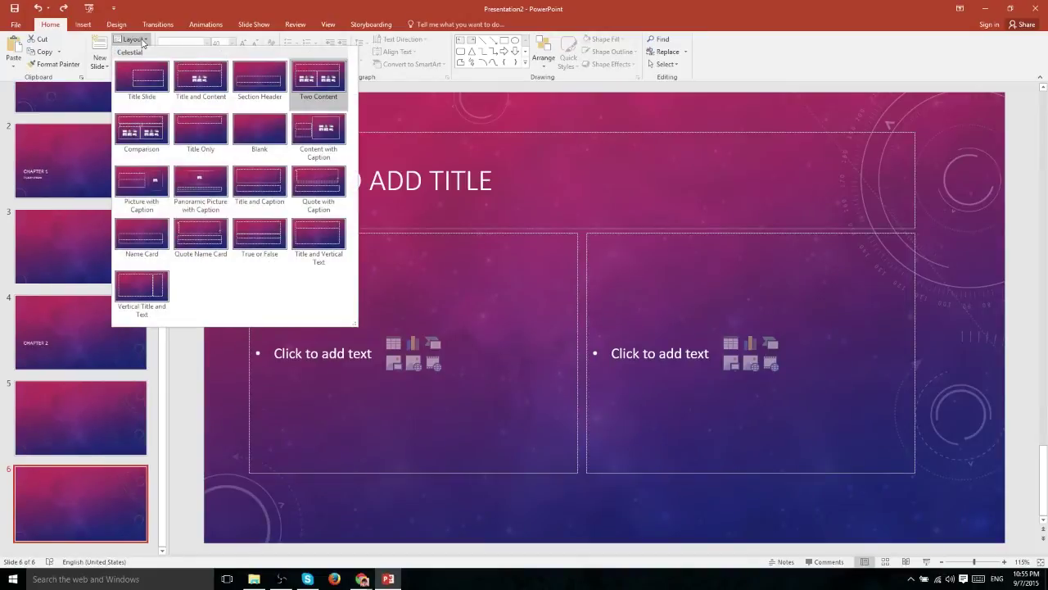
Give slide 6 the Comparison layout, click into both heading placeholders, and add slide 7
click(148, 135)
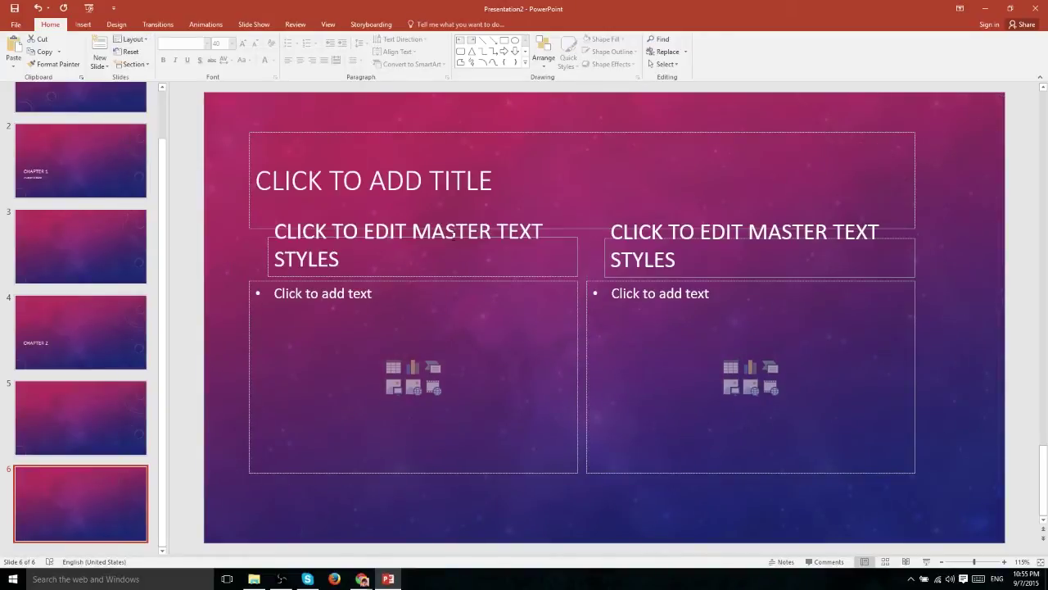
click(325, 250)
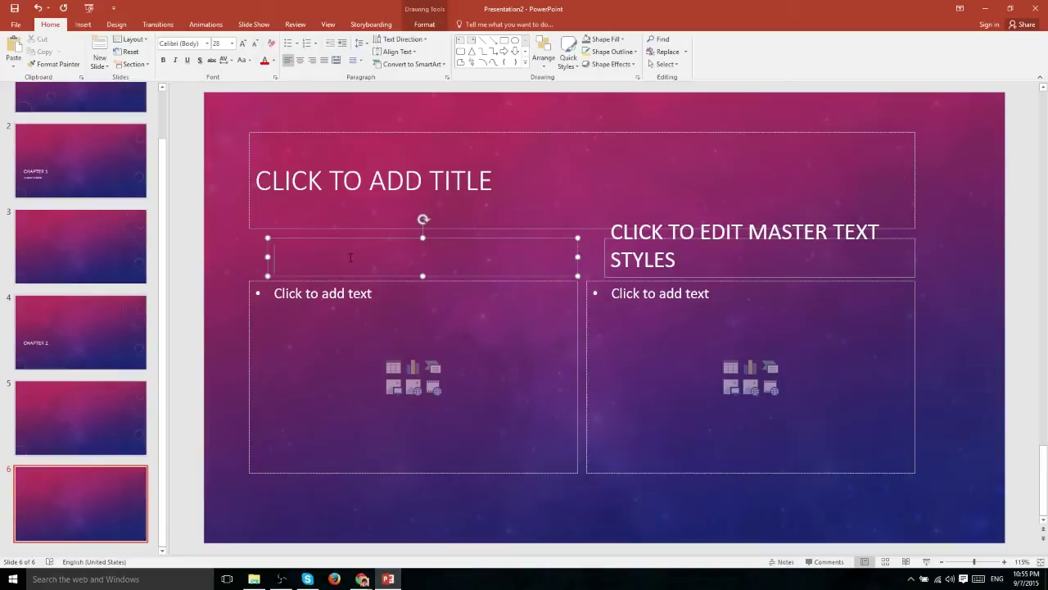
click(697, 265)
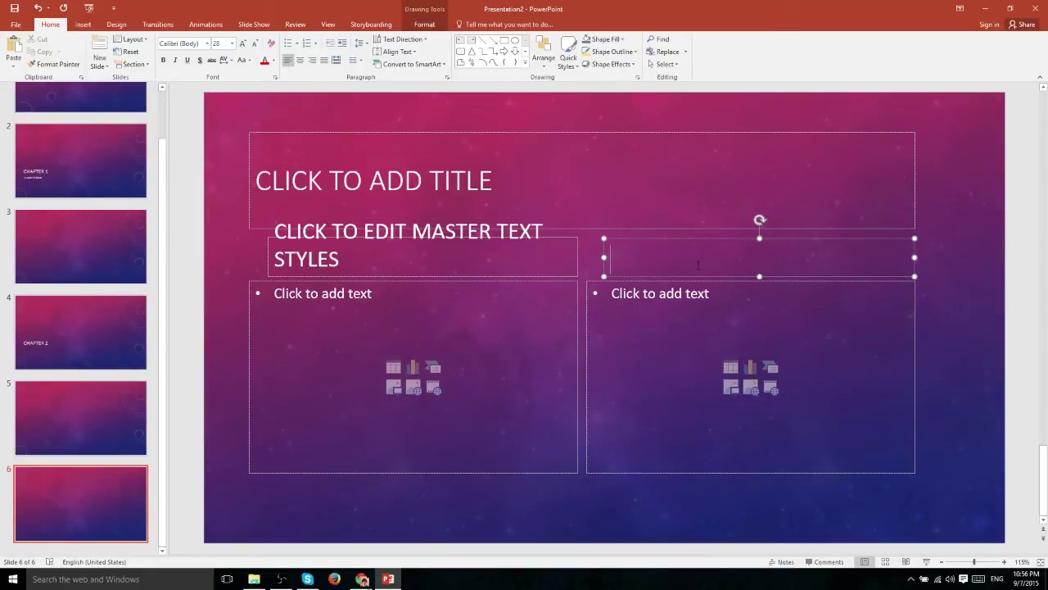
click(133, 39)
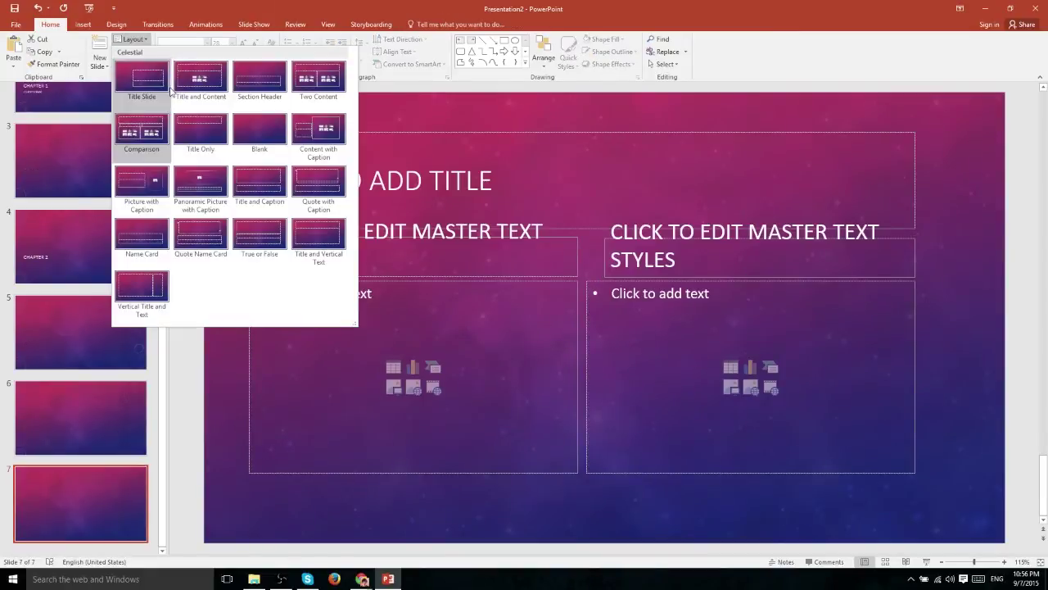
Apply the Title Only layout to slide 7, then add an eighth slide
click(193, 133)
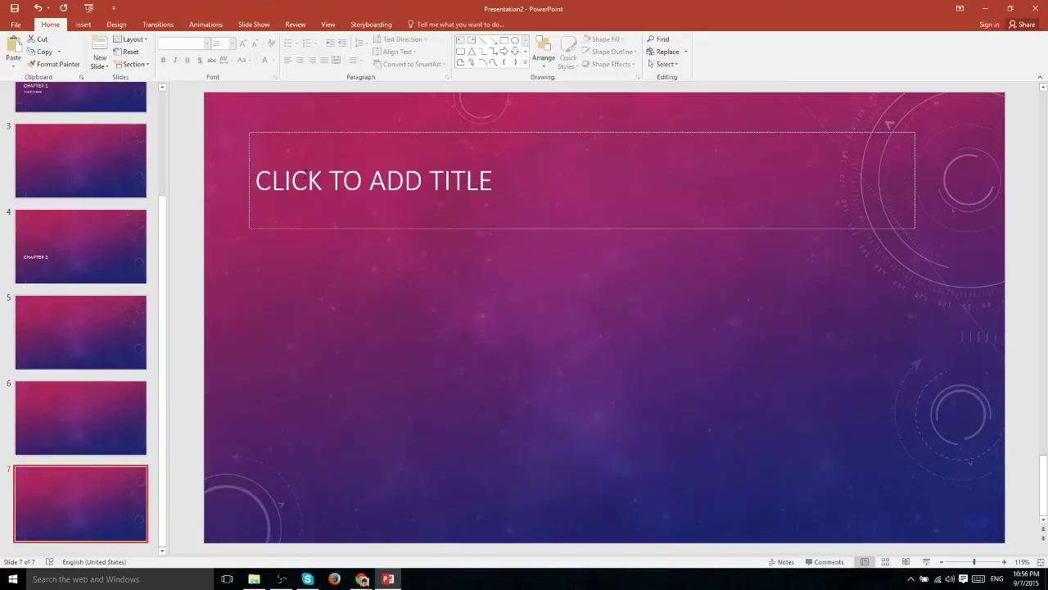
click(131, 39)
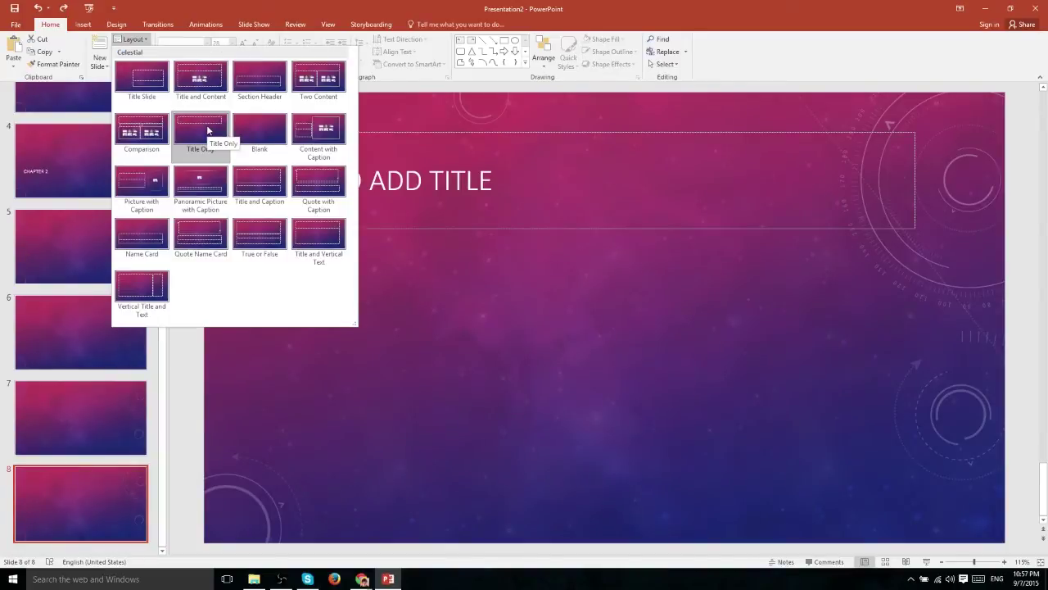
Give slide 8 the Blank layout and pick Horizontal Text Box from the Insert tab
click(249, 129)
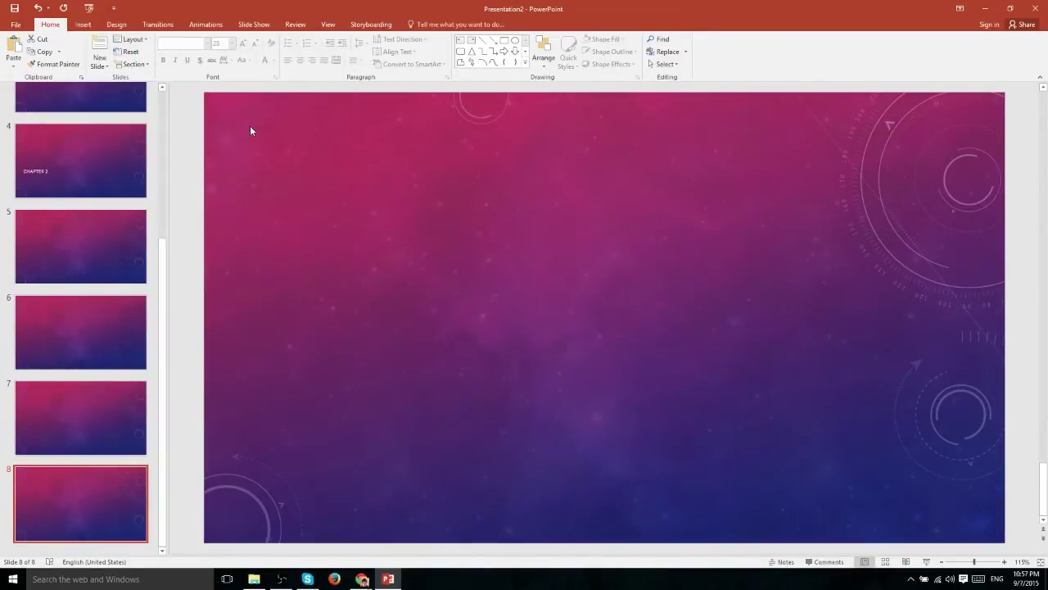
click(83, 25)
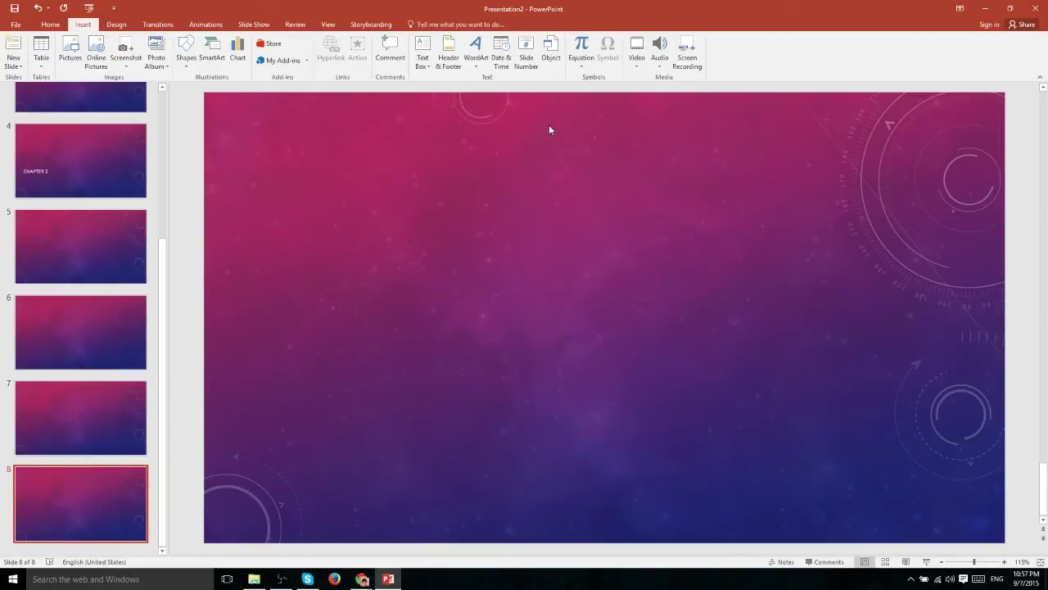
click(423, 66)
click(431, 78)
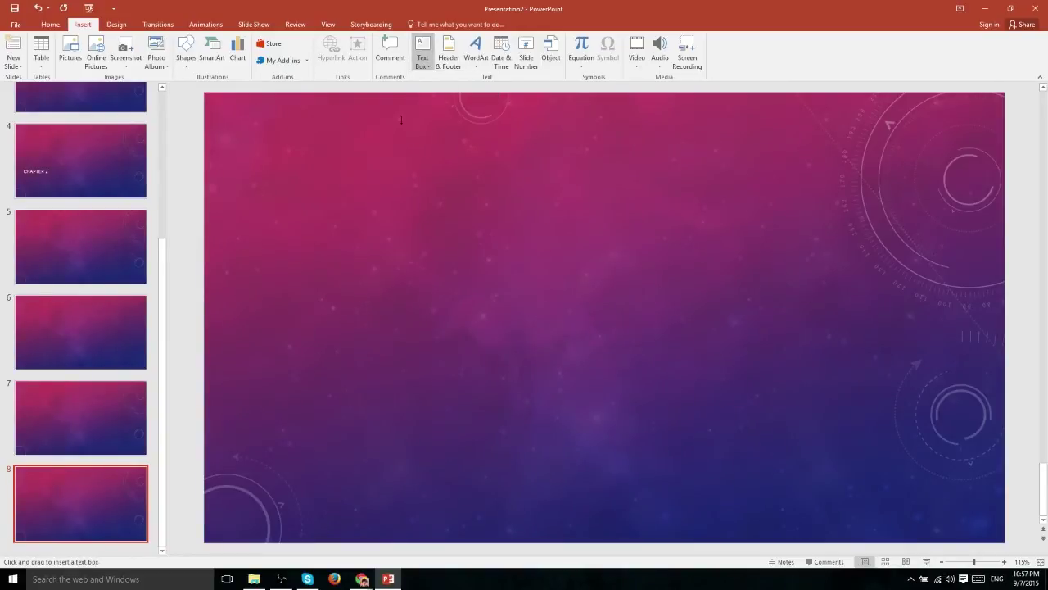
click(425, 66)
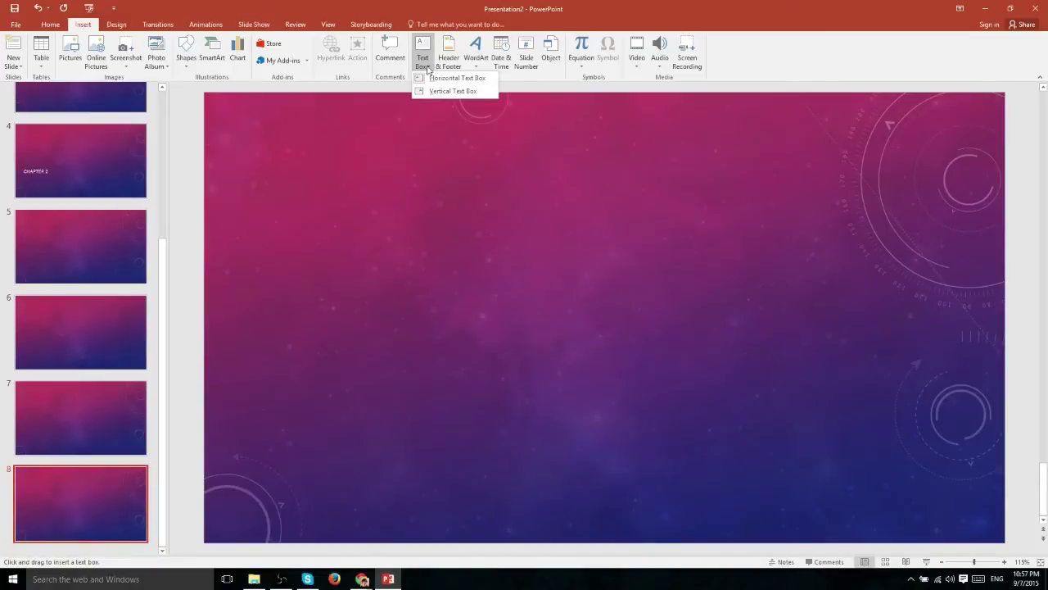
click(614, 128)
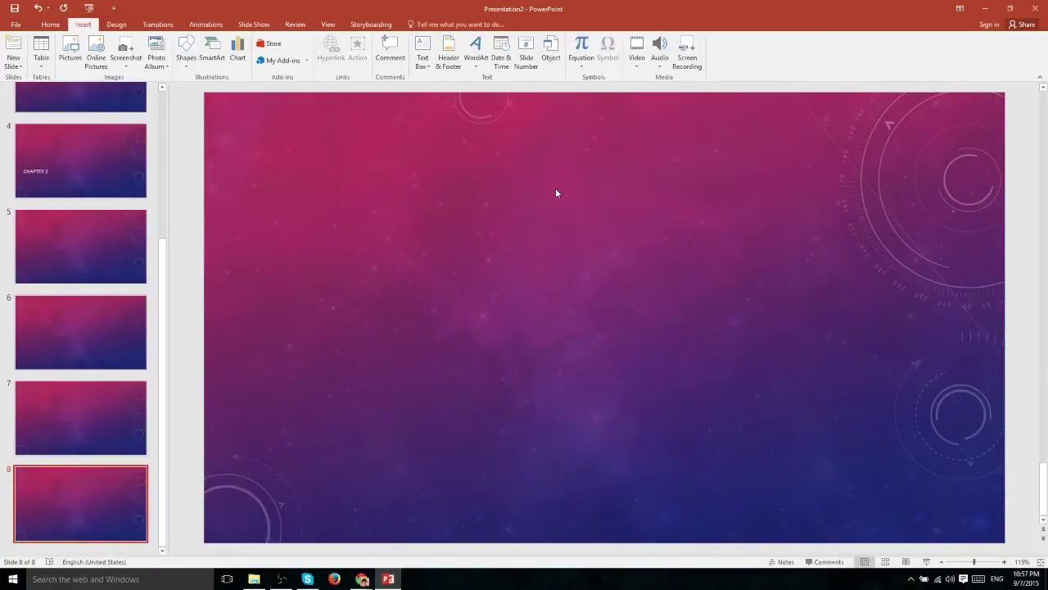
click(422, 66)
click(444, 137)
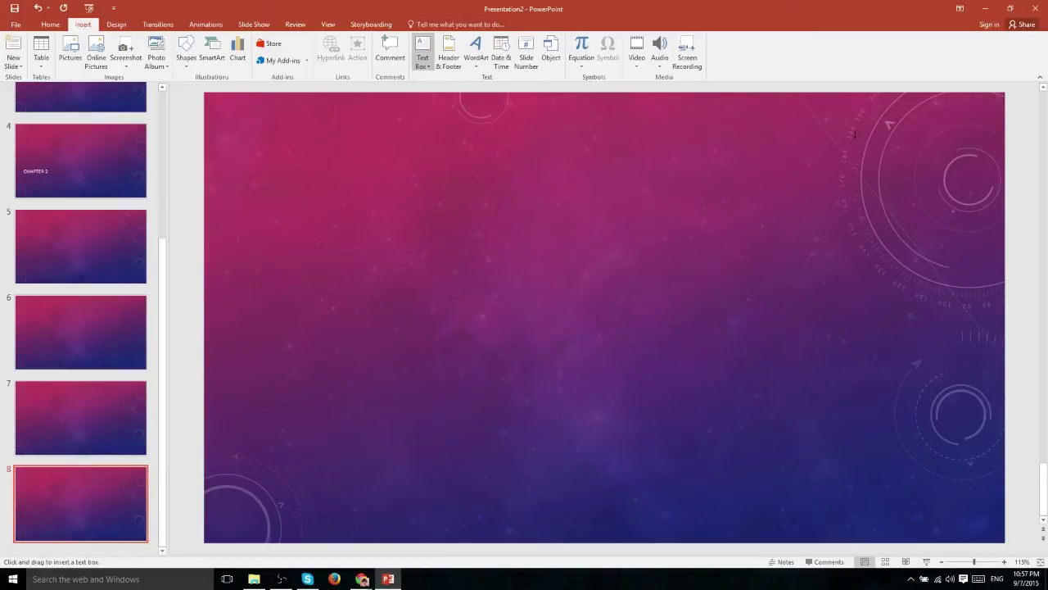
Draw tall trial text boxes on slide 8's right and left, then click away to discard them
mouse_move(863, 145)
mouse_down()
mouse_move(962, 303)
mouse_move(969, 483)
mouse_up()
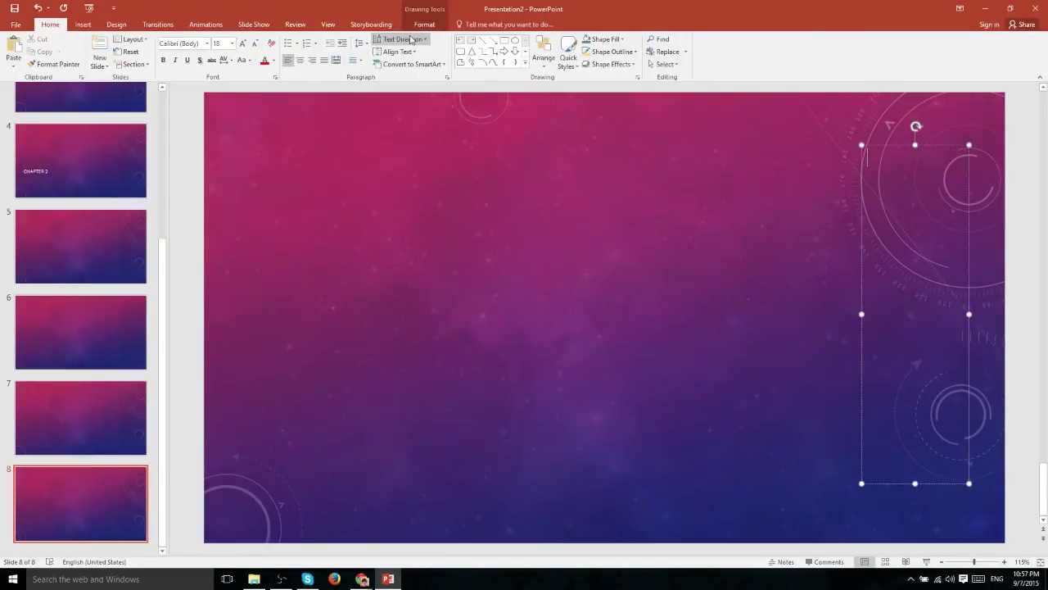
click(83, 24)
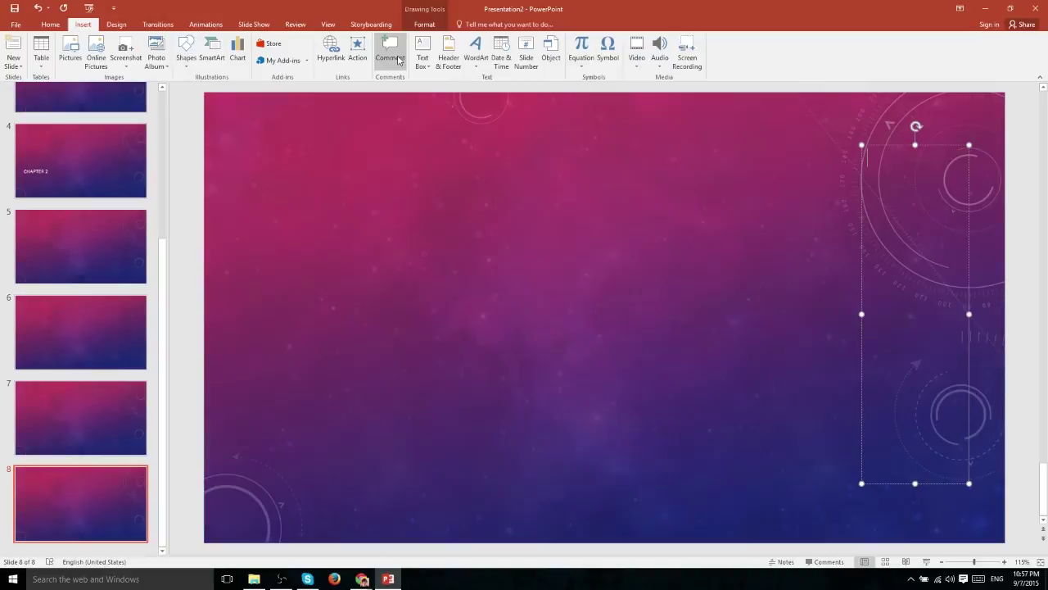
click(432, 64)
click(450, 78)
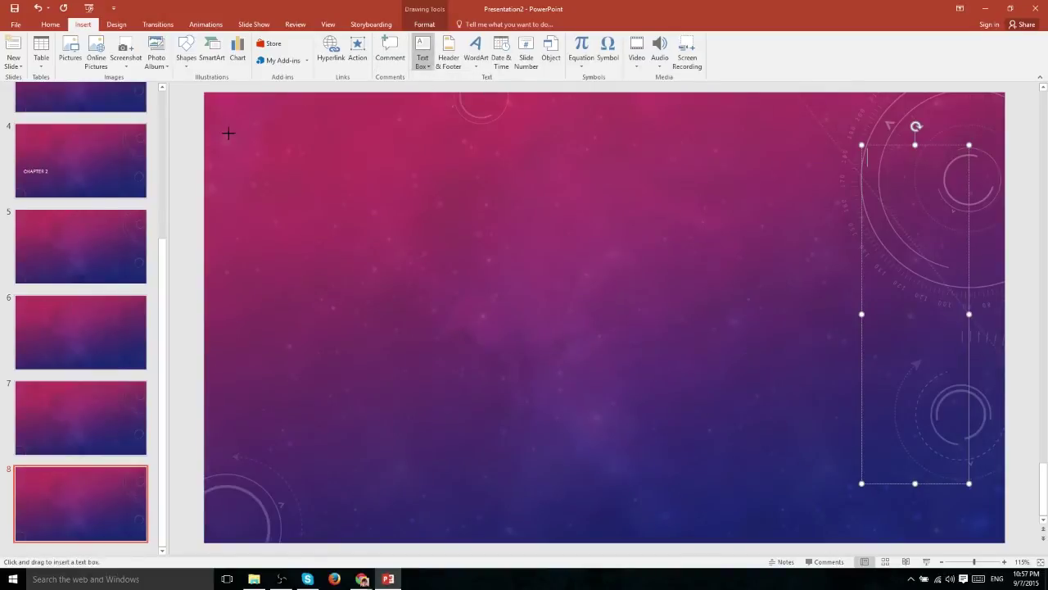
drag(227, 129, 374, 499)
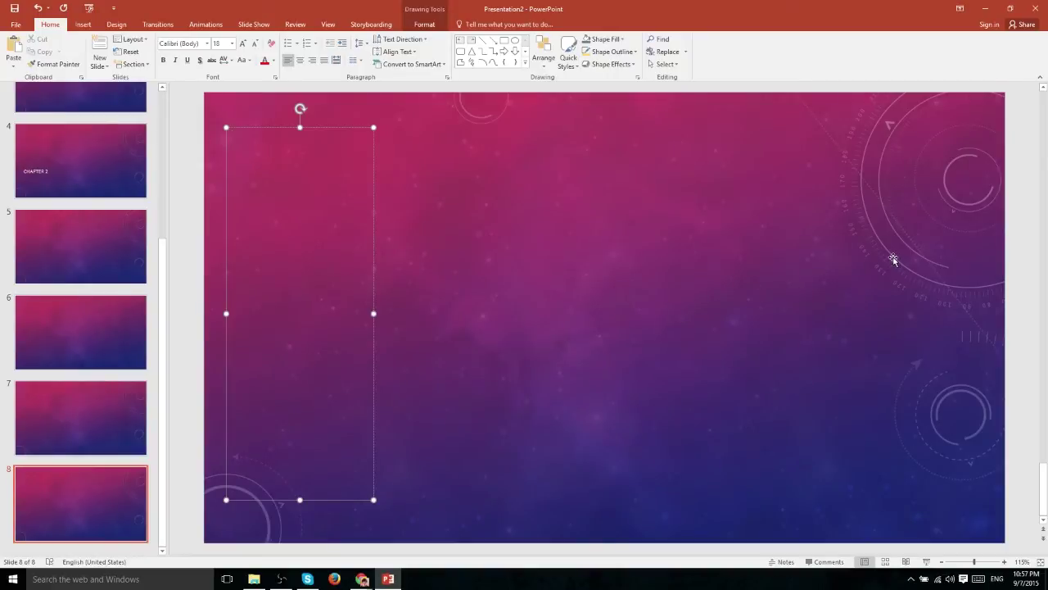
click(489, 259)
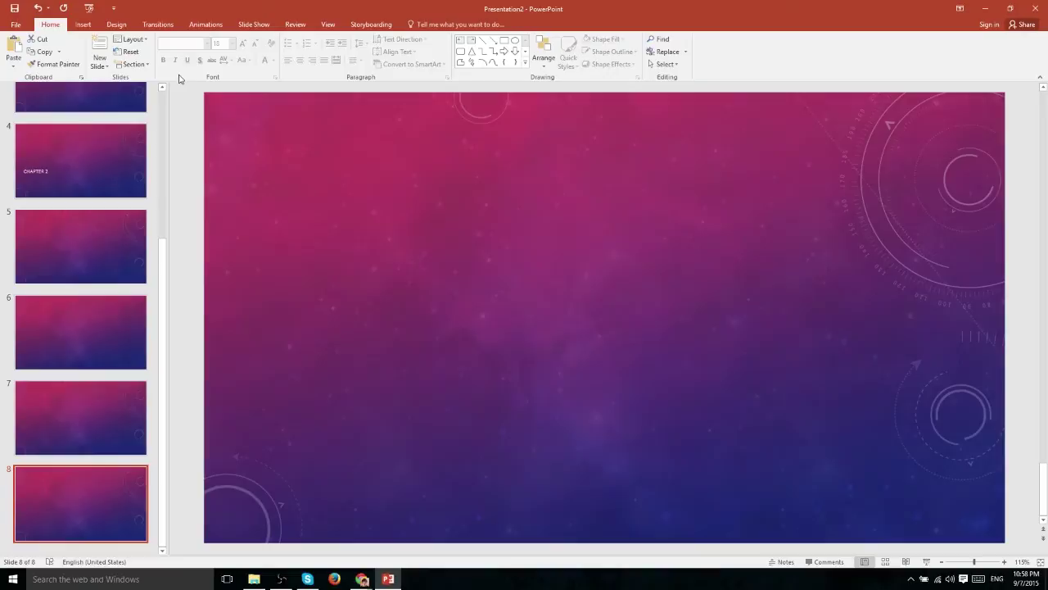
click(133, 39)
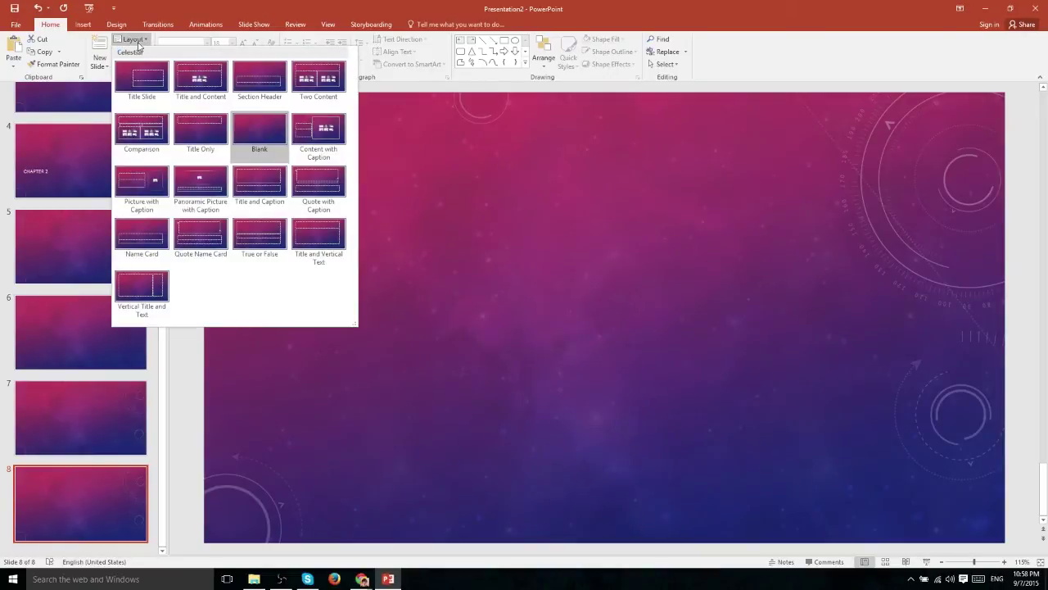
Close the Layout gallery and add slide 9 using New Slide's Content with Caption layout
click(141, 41)
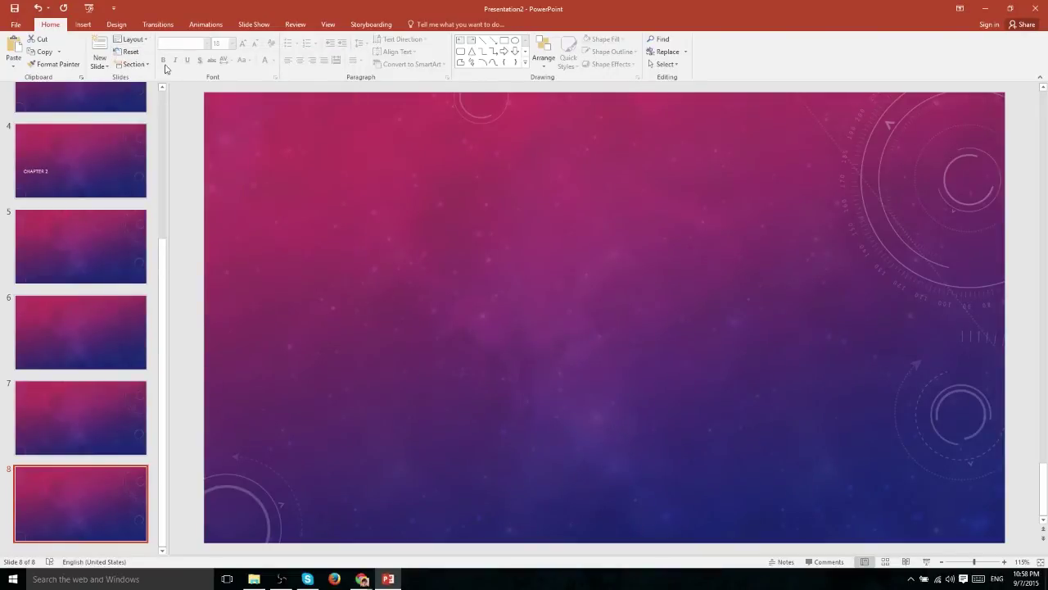
click(104, 69)
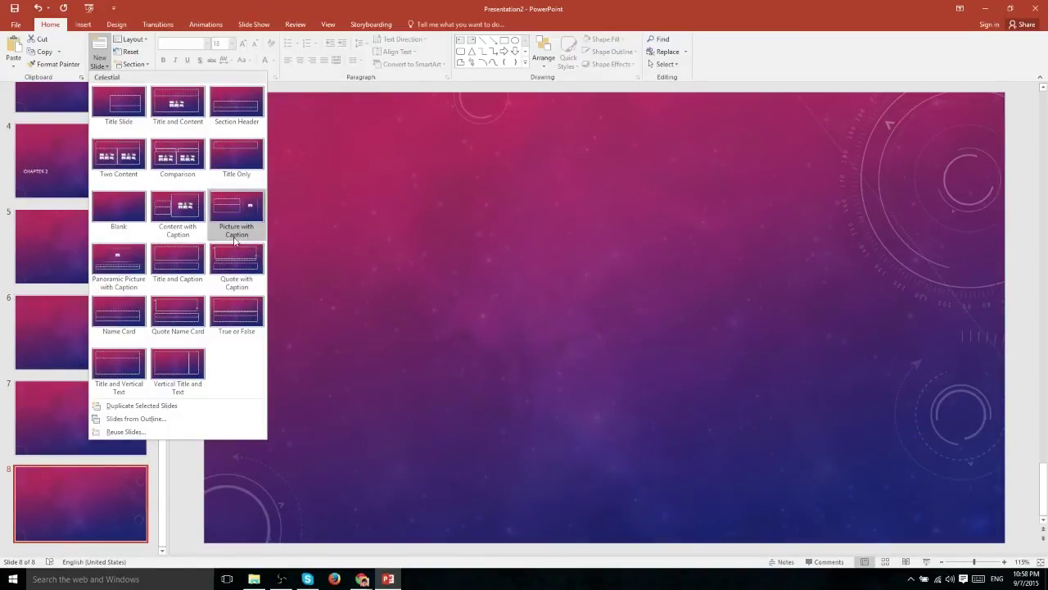
click(194, 228)
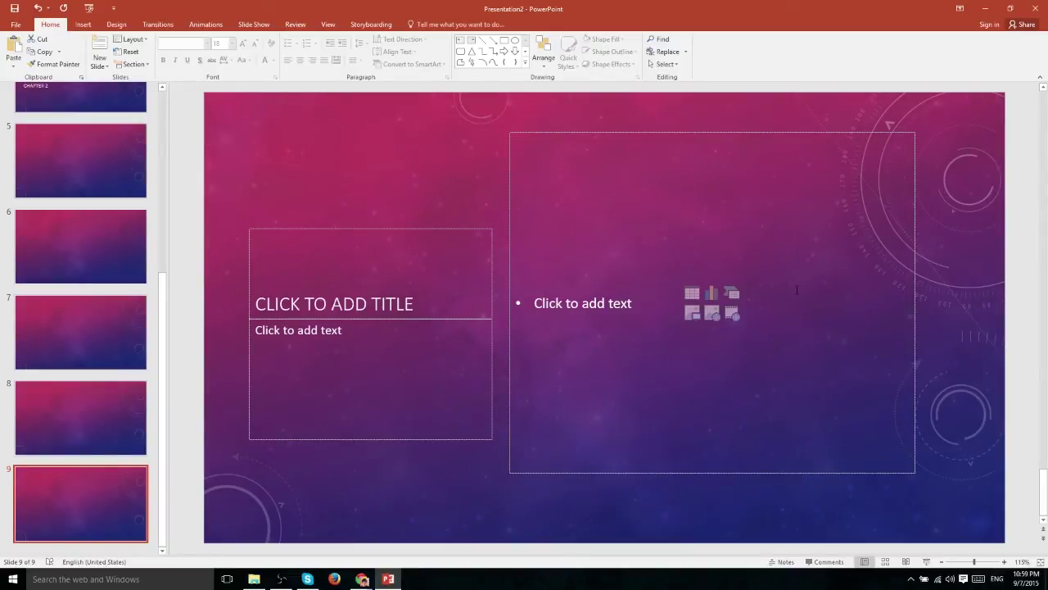
Insert slide 10 with the Picture with Caption layout and compare it with slide 9
click(99, 63)
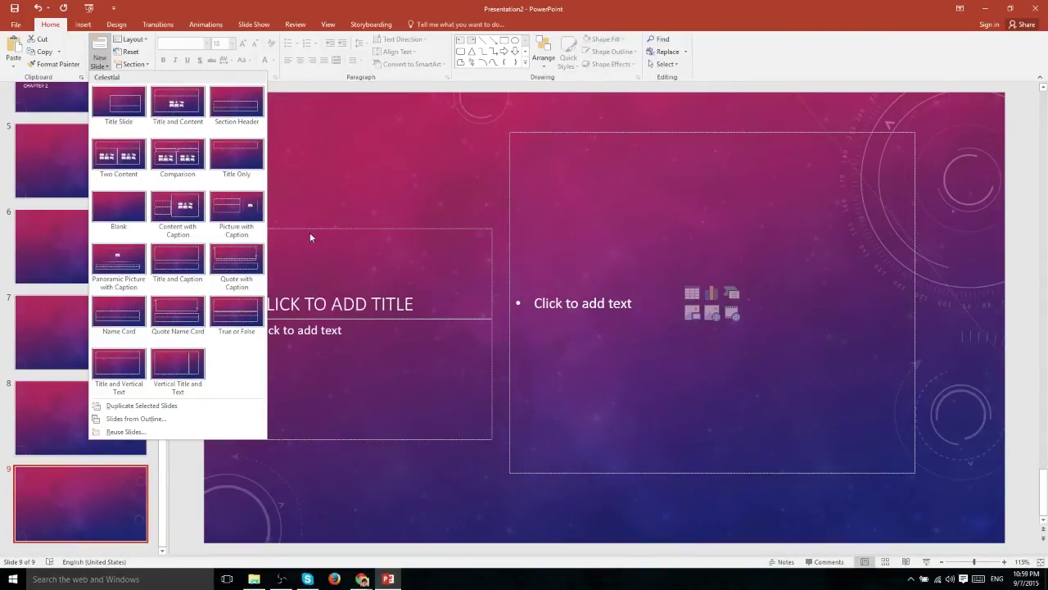
click(238, 210)
click(815, 305)
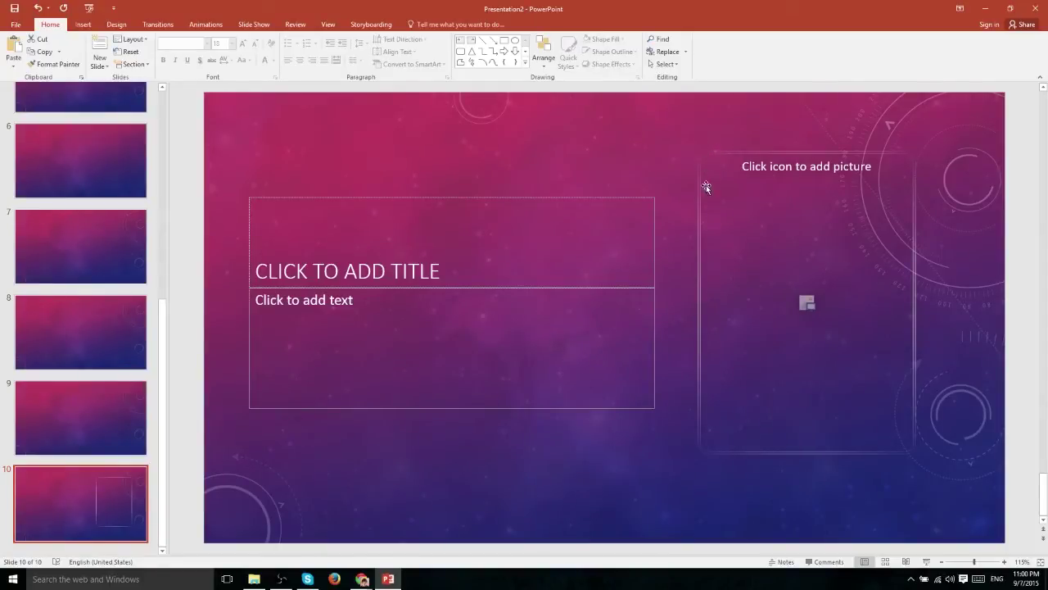
click(135, 410)
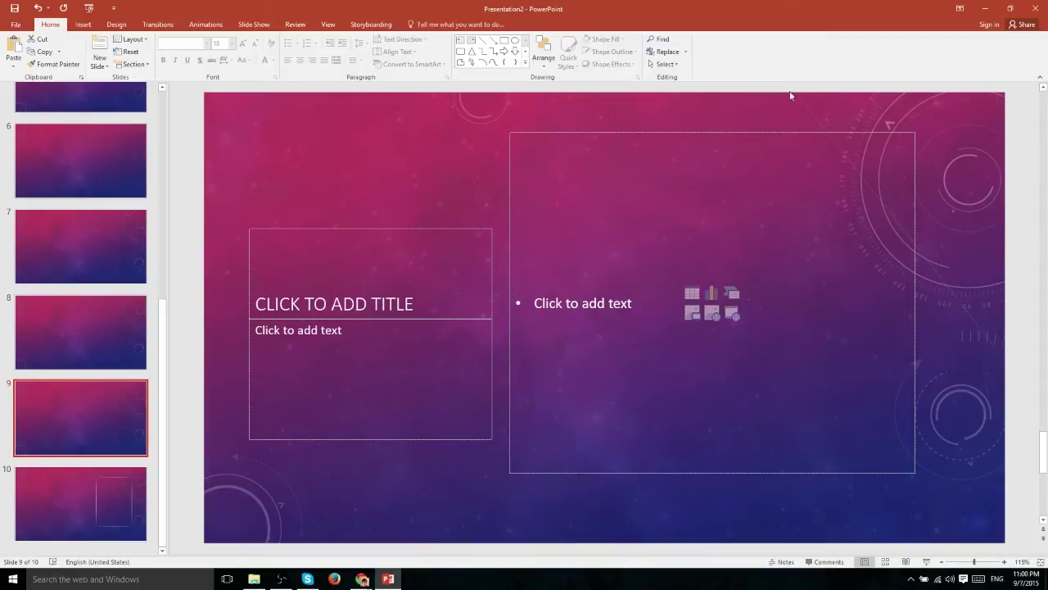
click(76, 509)
click(101, 66)
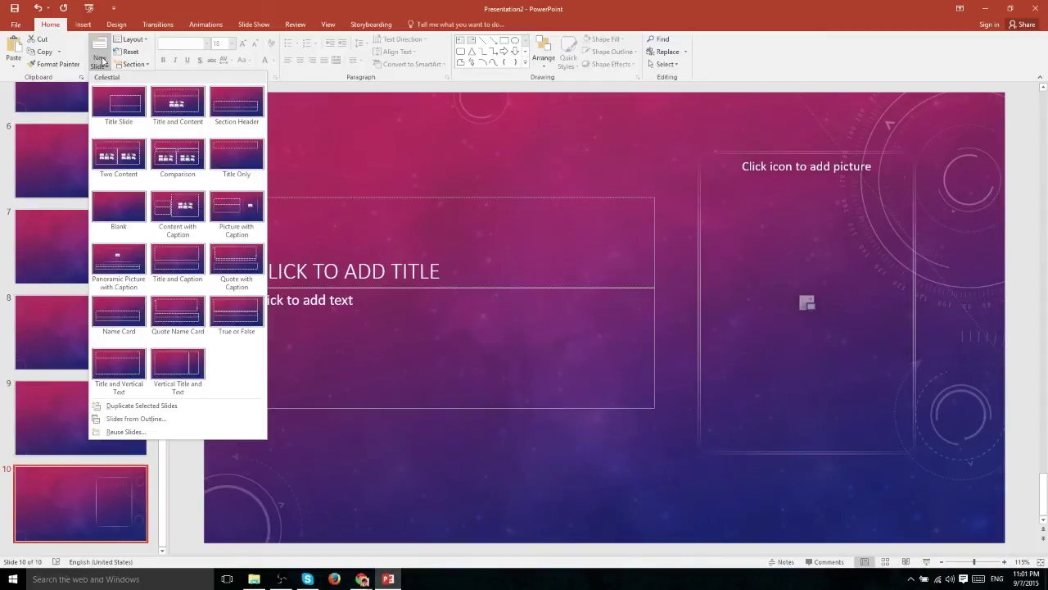
Insert slide 11 using the Panoramic Picture with Caption layout
click(118, 261)
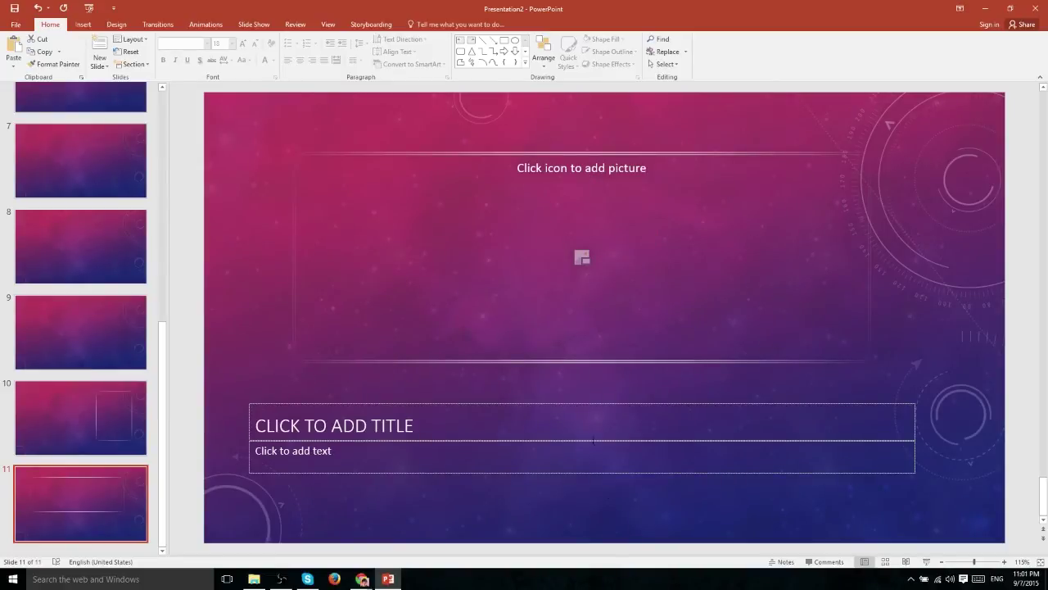
click(99, 64)
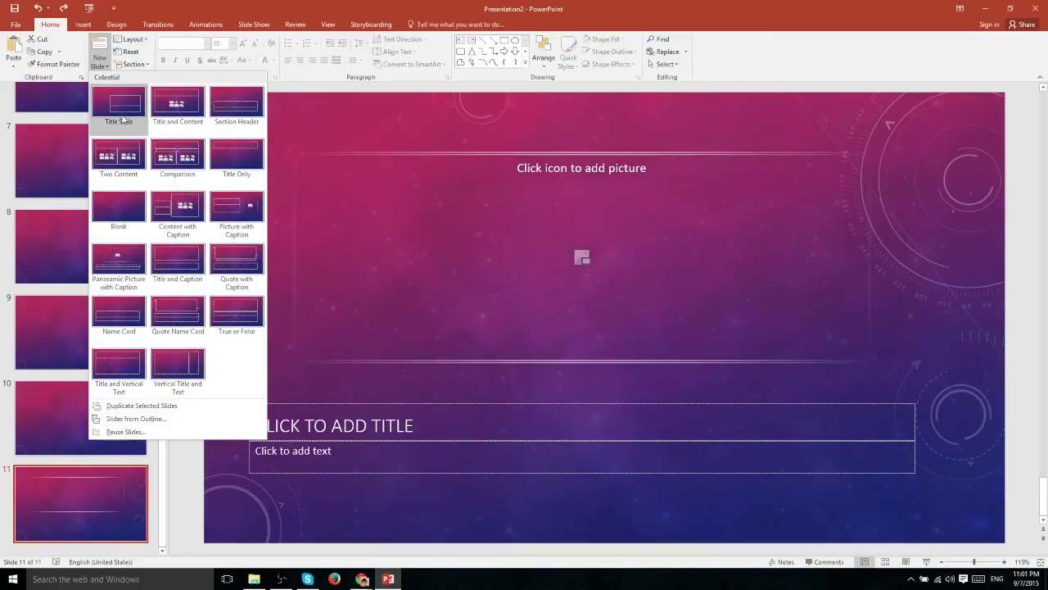
Insert slide 12 with the Title and Caption layout, leaving its placeholders empty
click(179, 265)
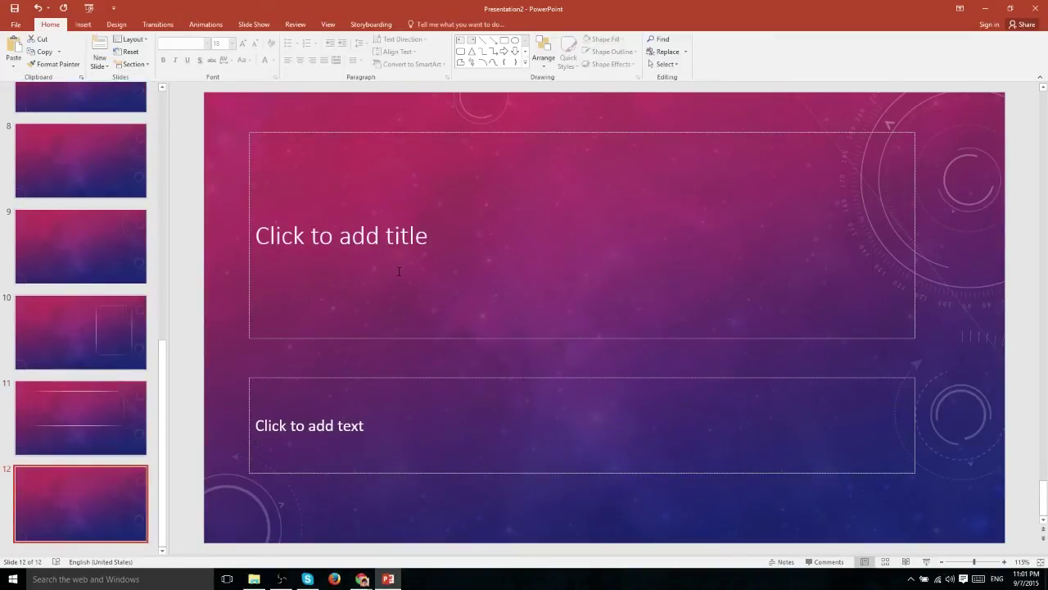
click(315, 236)
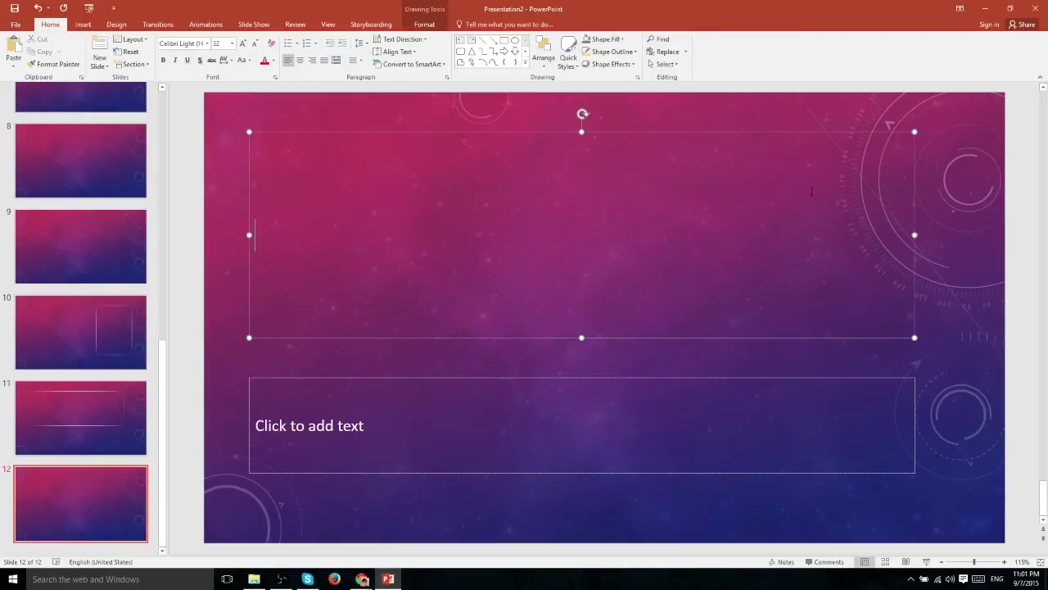
click(562, 434)
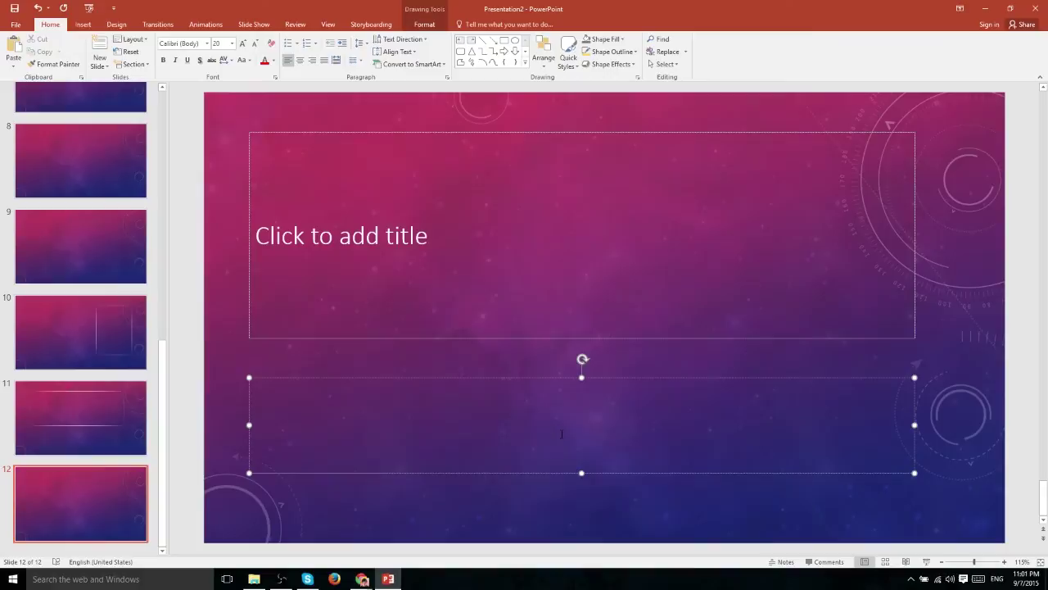
key(Escape)
key(Escape)
Insert slide 13 with the Quote with Caption layout and check its quote and caption placeholders
click(100, 62)
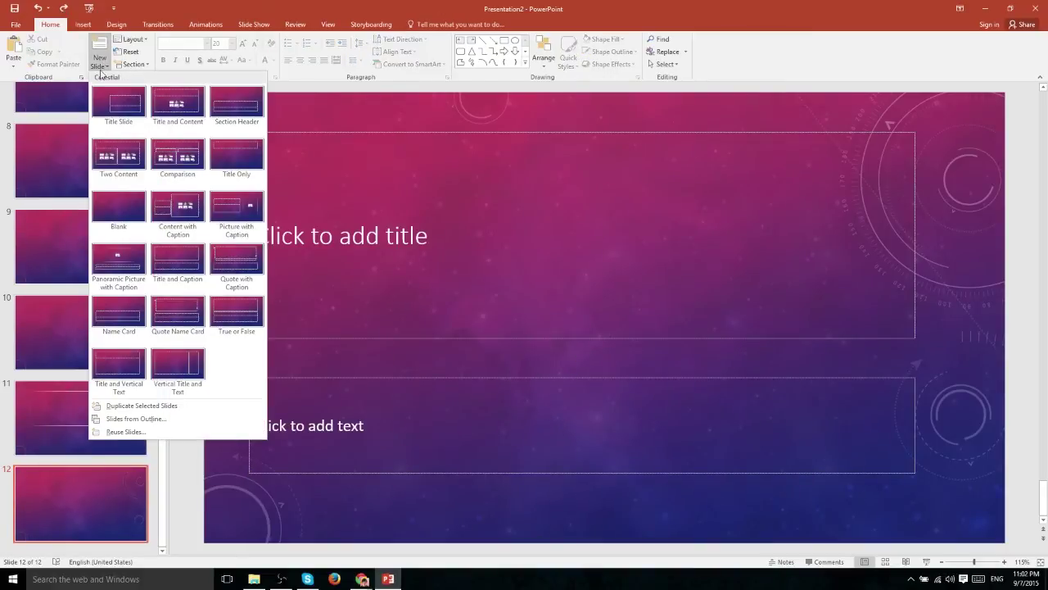
click(238, 271)
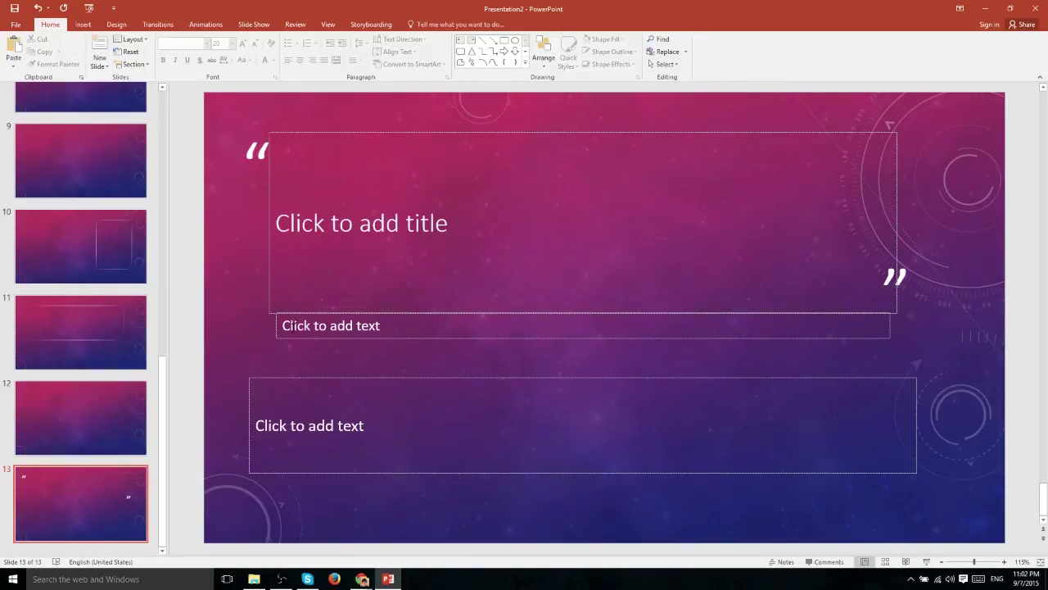
click(288, 327)
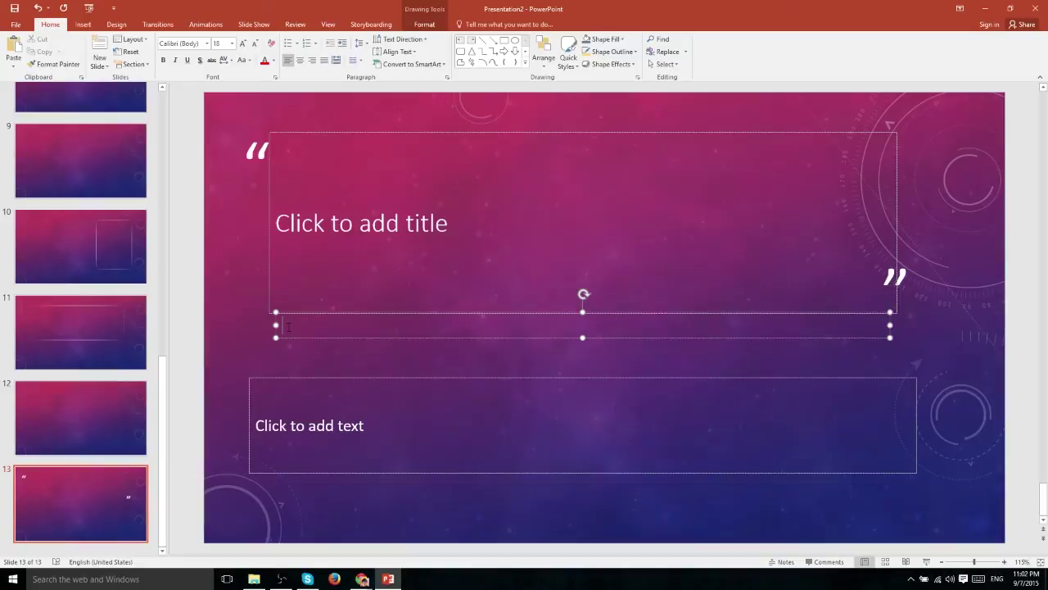
click(378, 189)
click(303, 405)
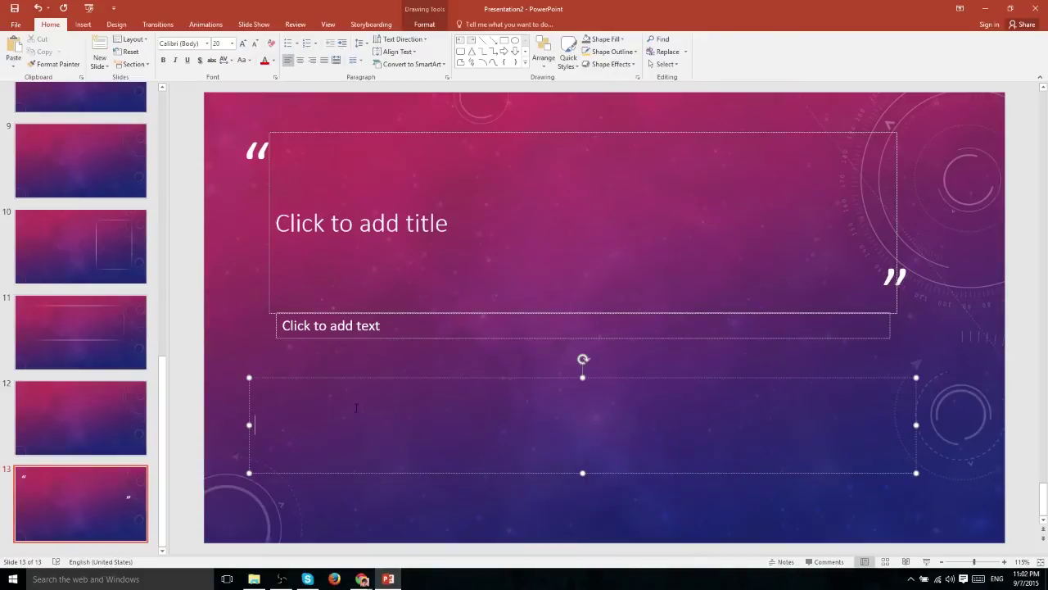
click(100, 65)
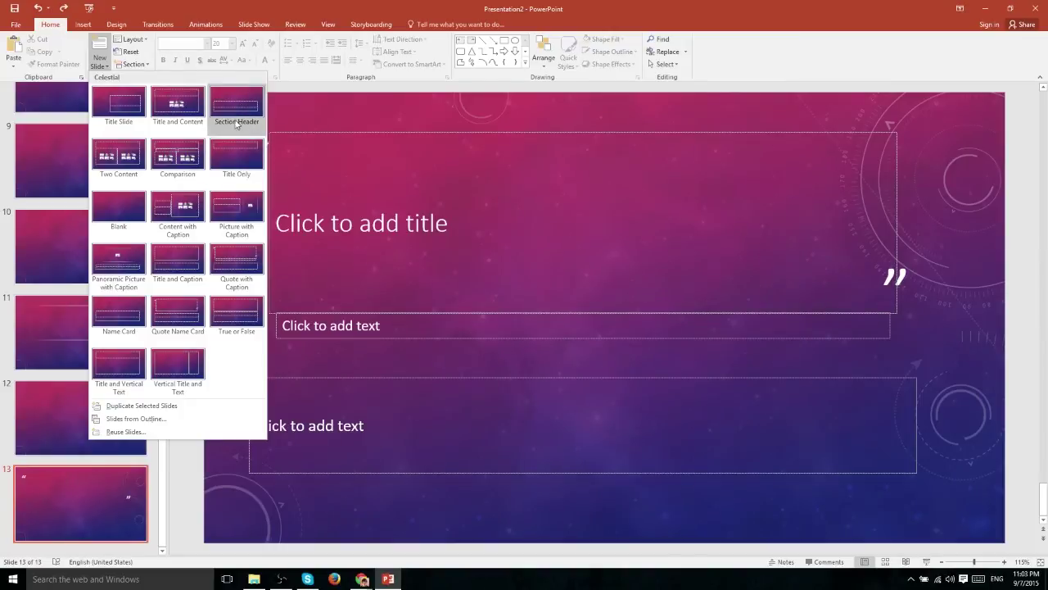
Insert slide 14 with the Name Card layout, leaving title and text empty
click(122, 309)
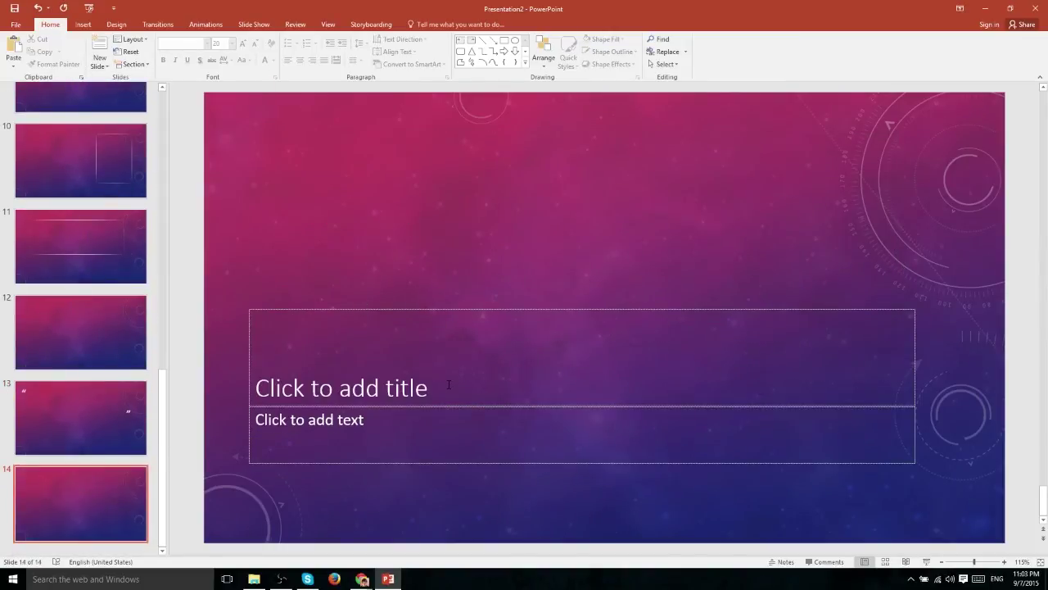
click(449, 384)
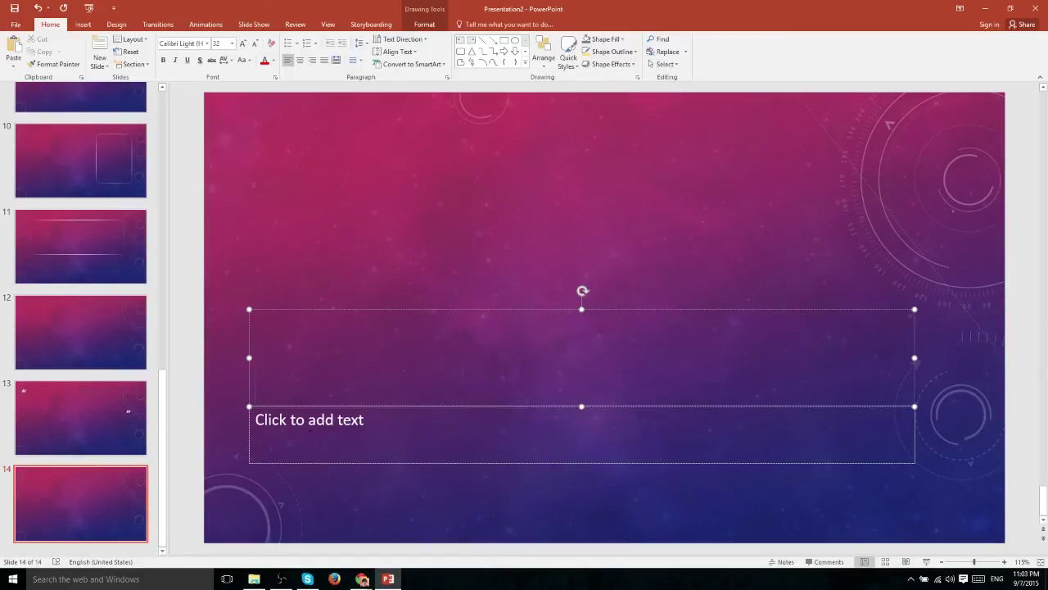
click(364, 432)
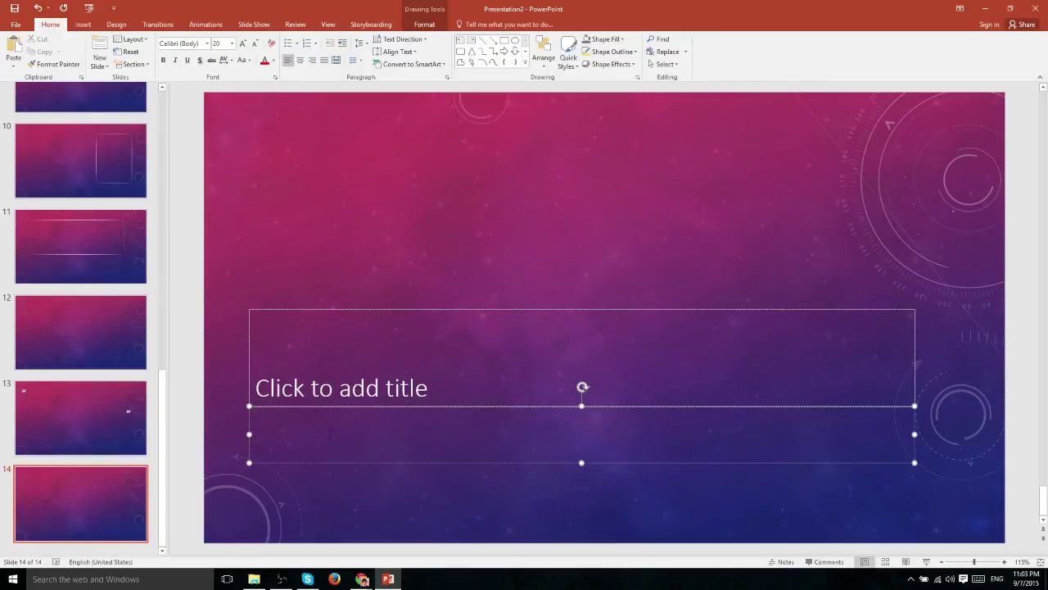
Insert slides 15 and 16 with the Quote Name Card and True or False layouts
click(100, 66)
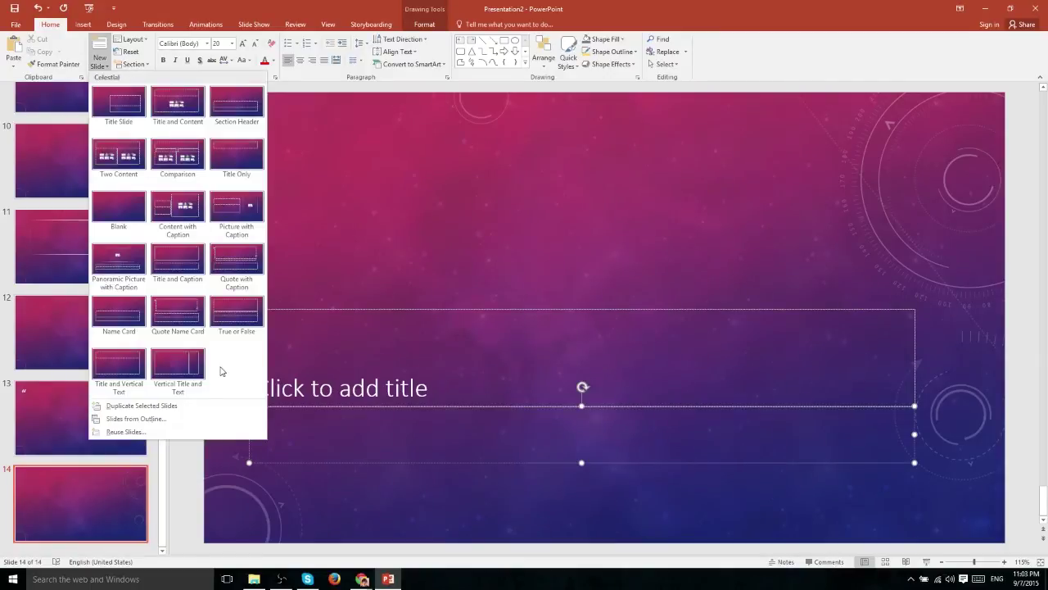
click(194, 338)
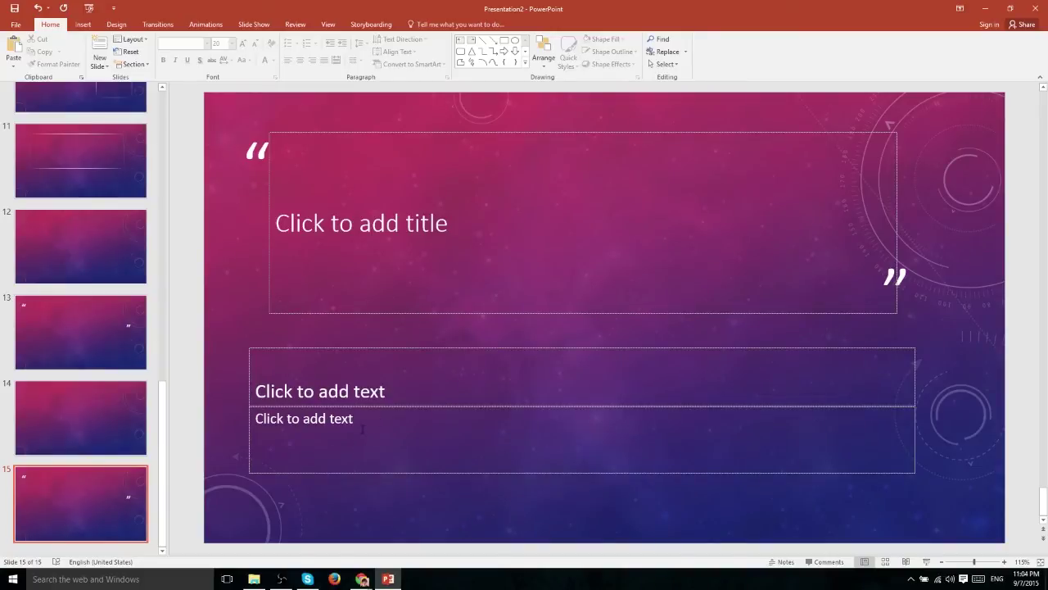
click(99, 64)
click(244, 325)
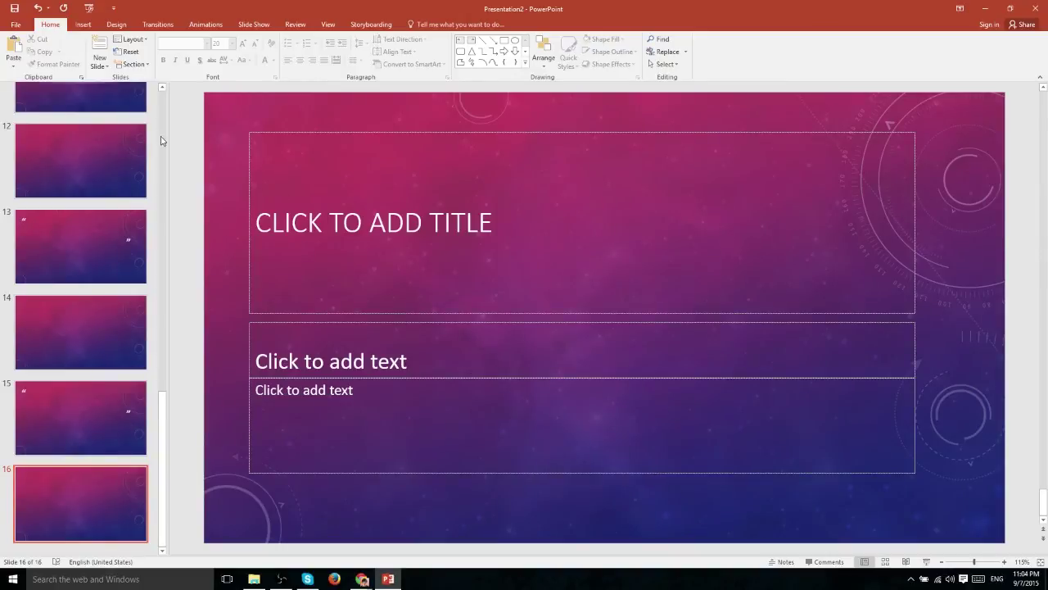
click(99, 64)
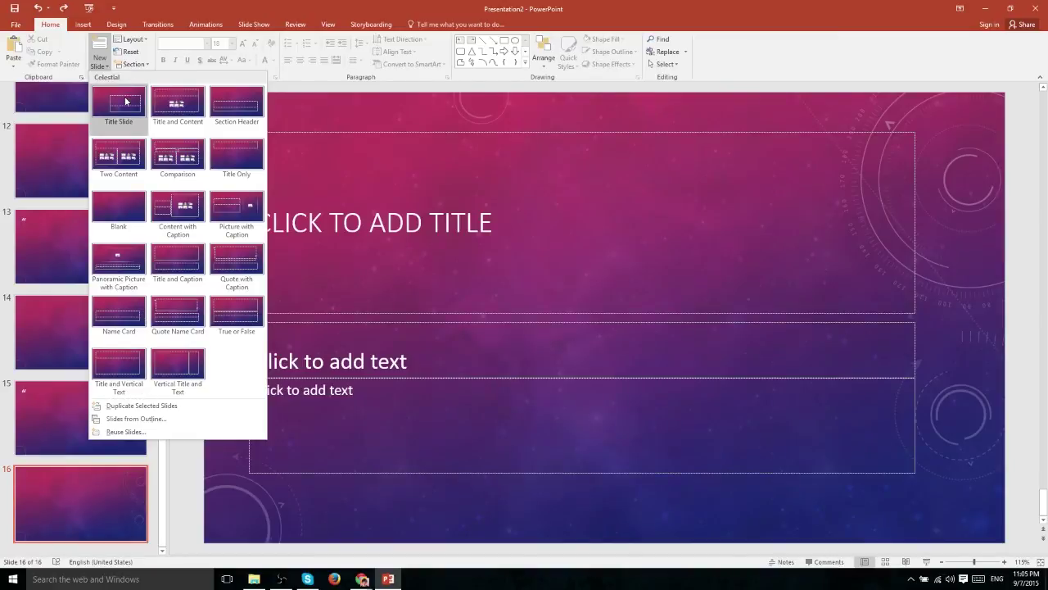
Insert slide 17 with the Title and Vertical Text layout and title it TITLE
click(118, 367)
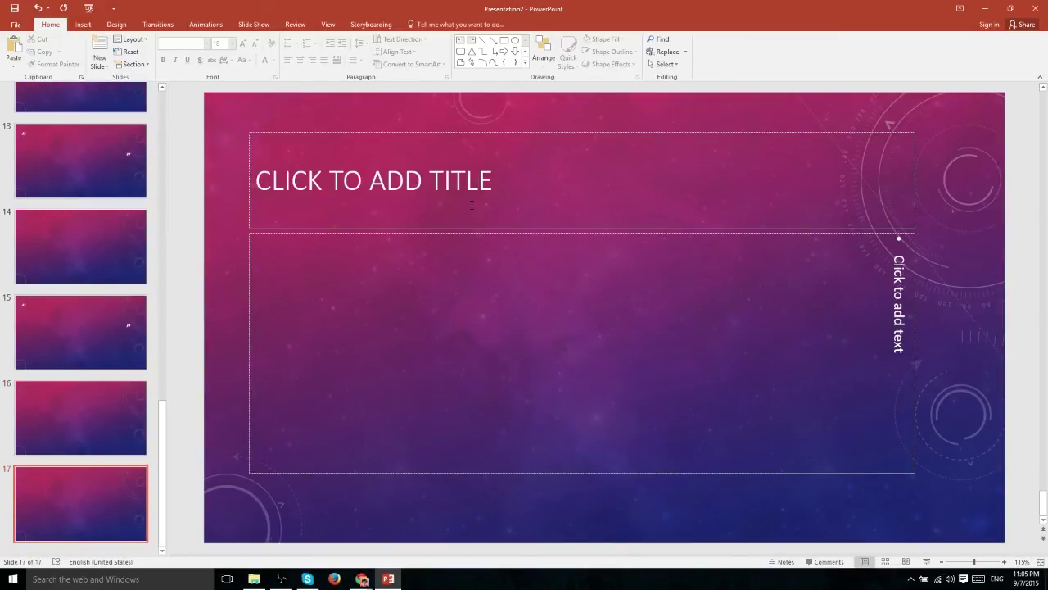
click(472, 205)
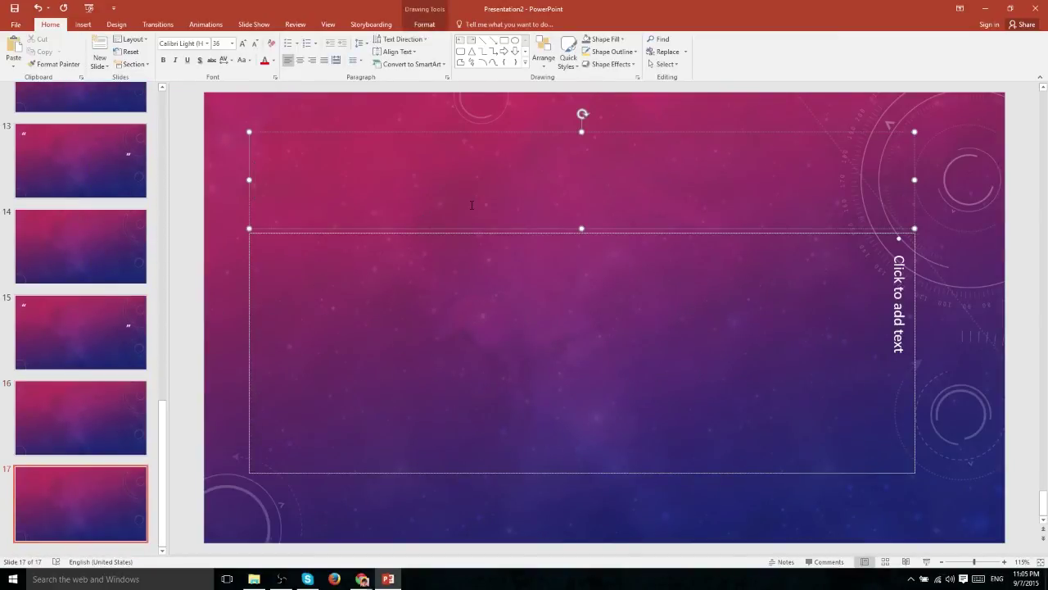
text(TITLE)
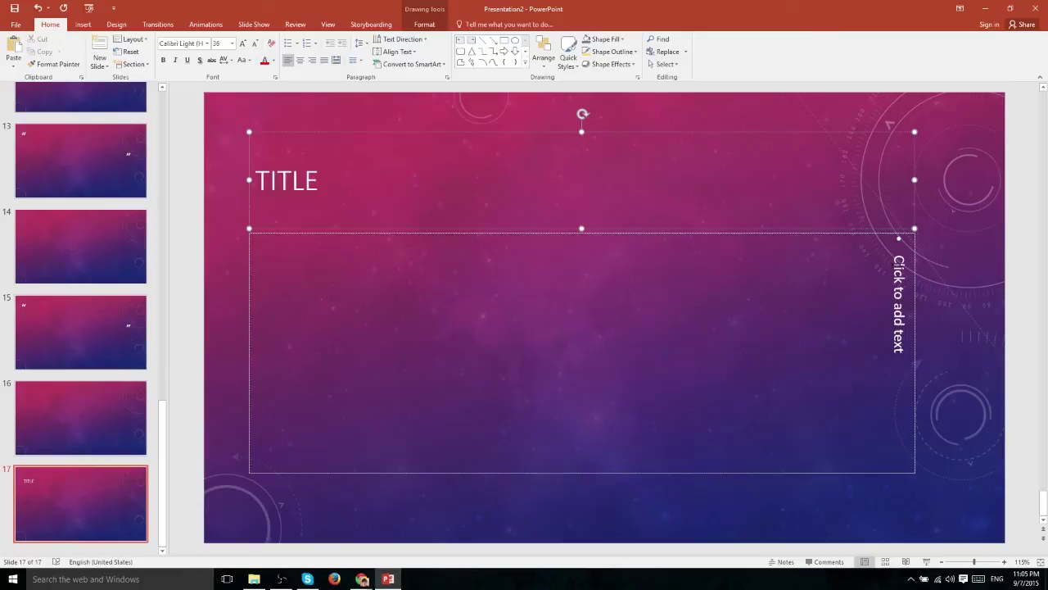
Fill the vertical text body with 'Presentation' and 'Information' on separate lines
click(897, 263)
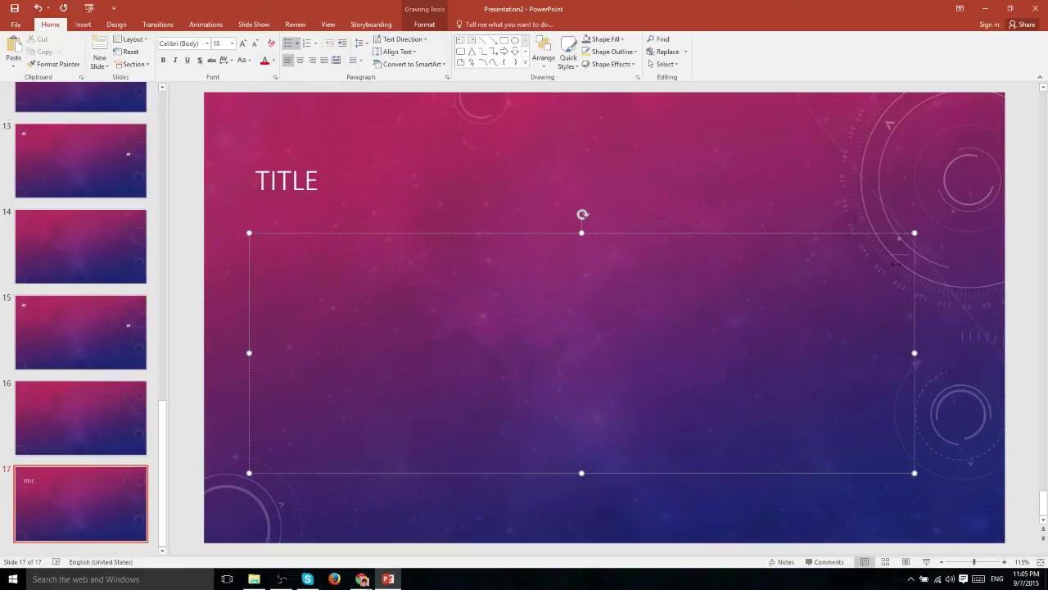
text(Presentation)
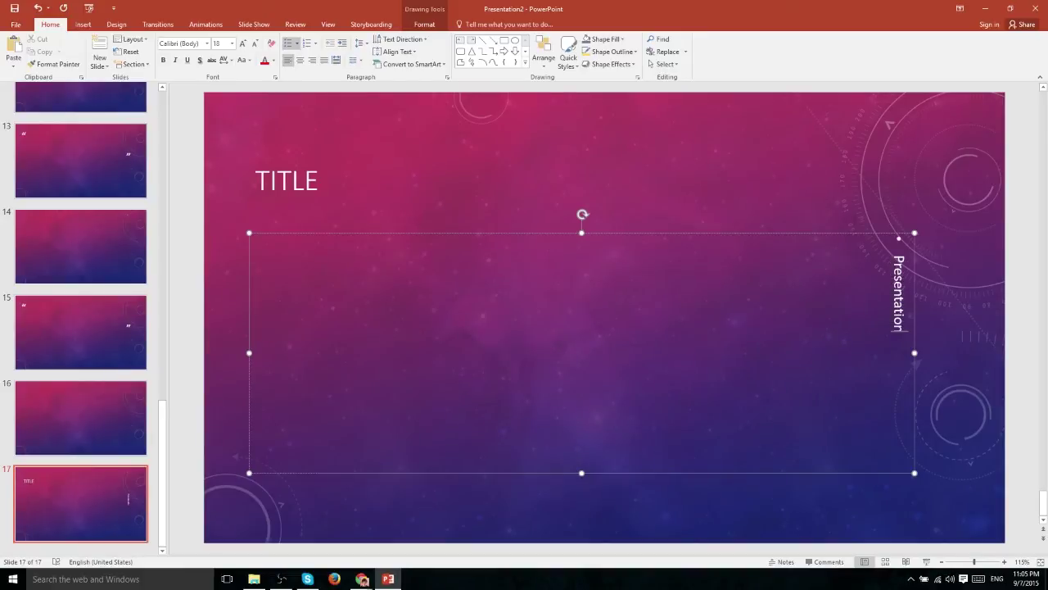
key(Return)
text(Information)
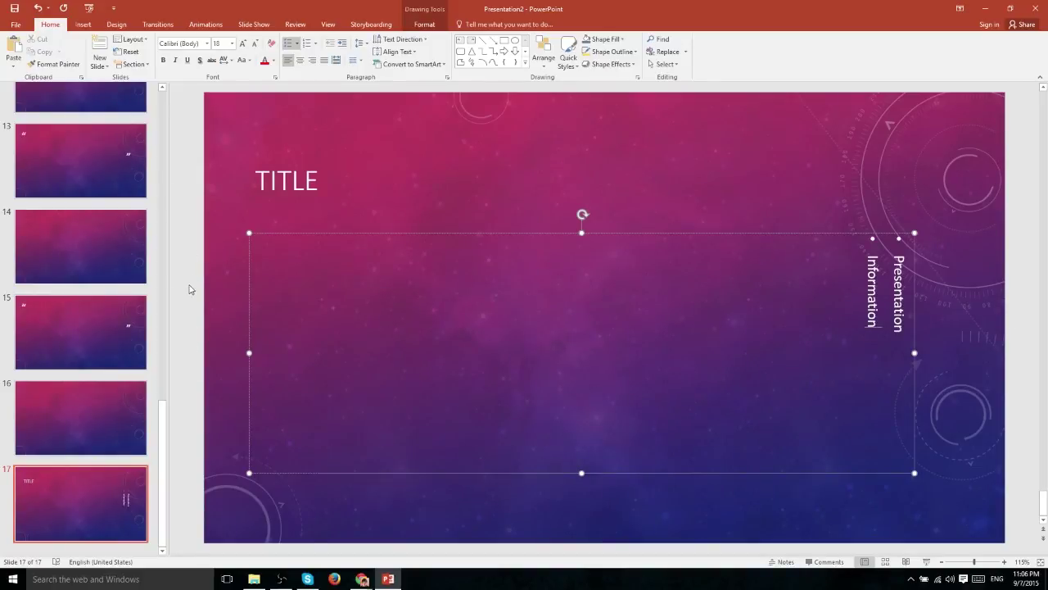
key(alt+h)
key(i)
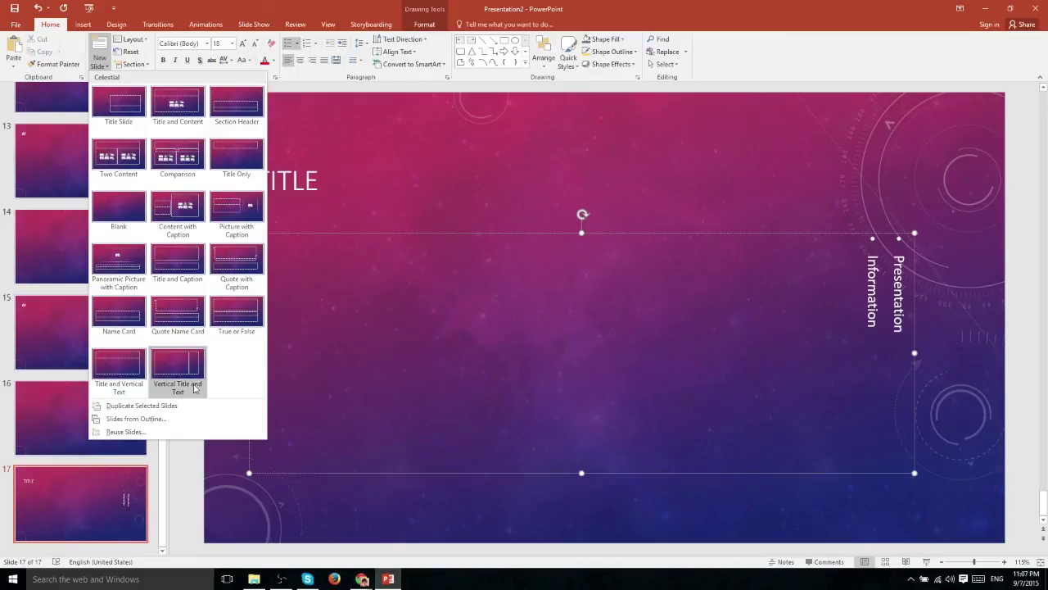
Insert slide 18 as Vertical Title and Text, titled PRESENTATION with body text Information
click(196, 386)
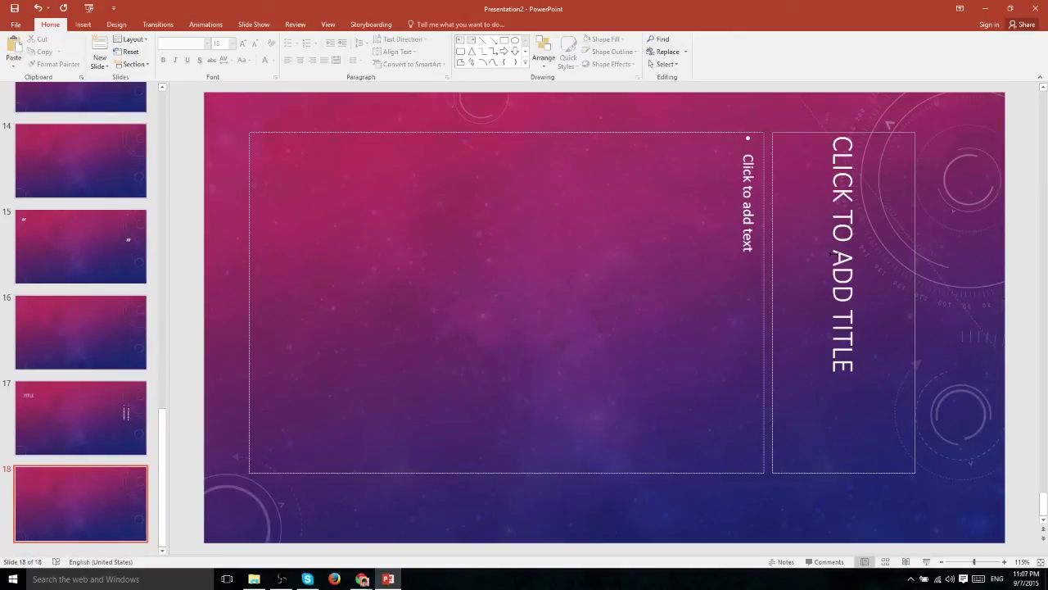
click(839, 148)
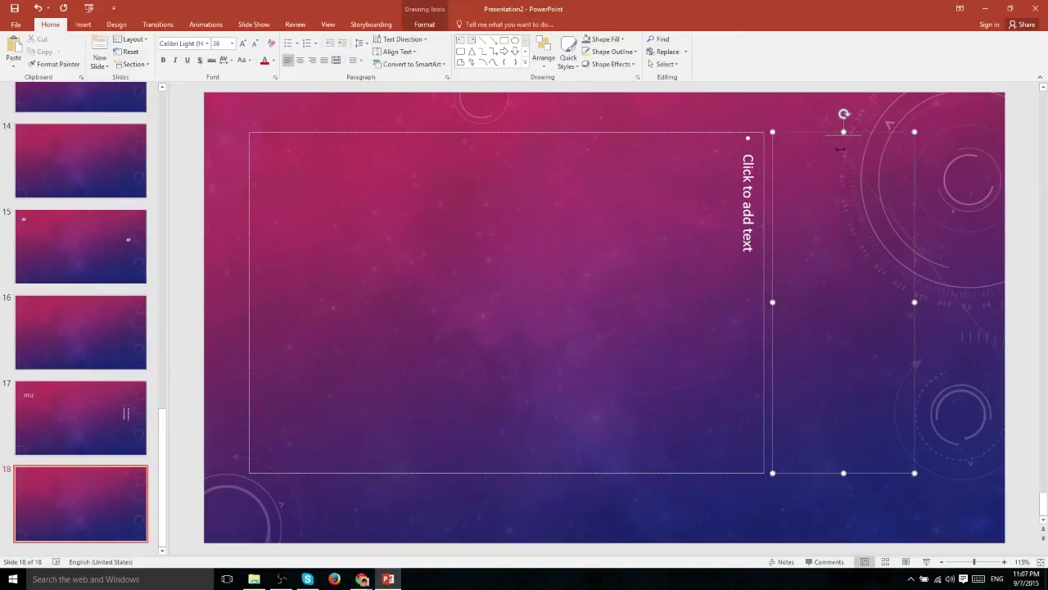
text(PRESENTATION)
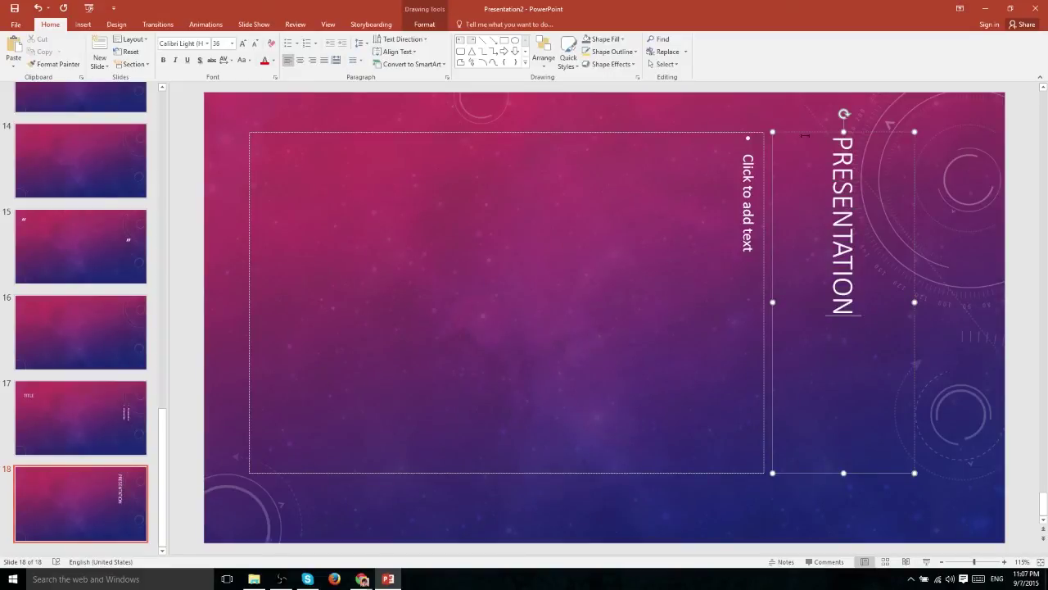
click(721, 174)
text(Information)
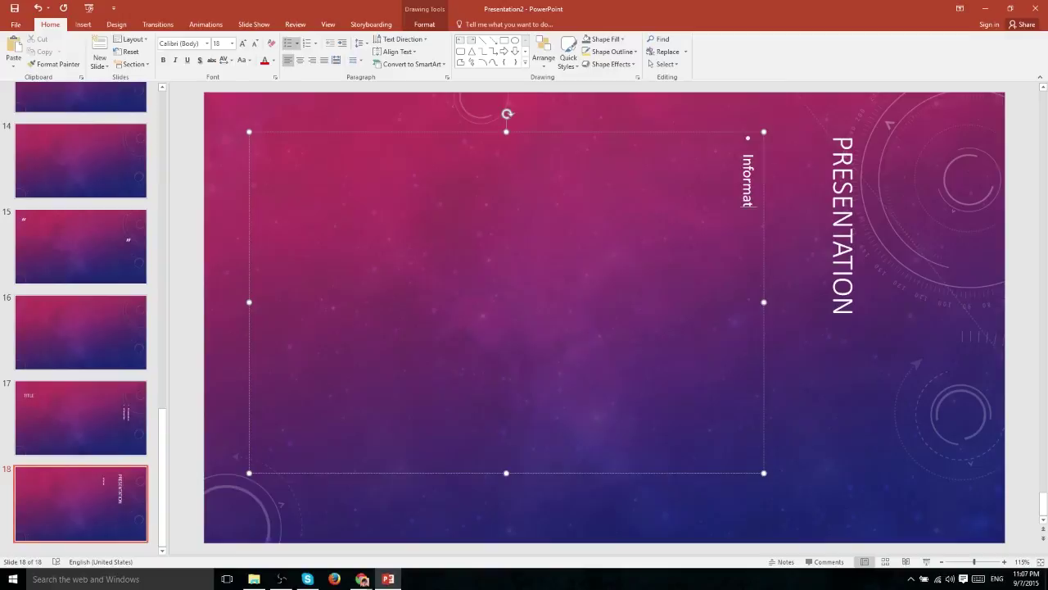